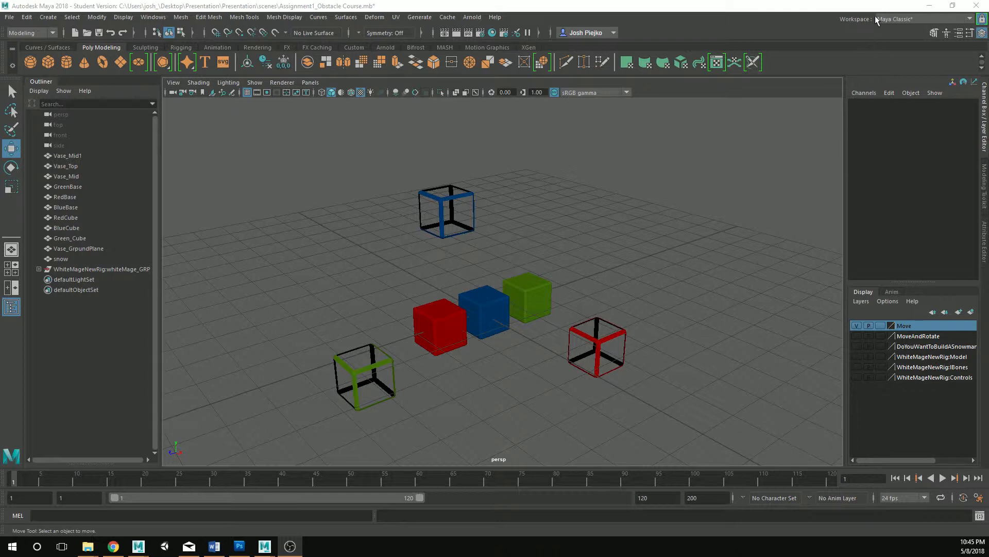
Set the workspace to Maya Classic.
left_click(905, 20)
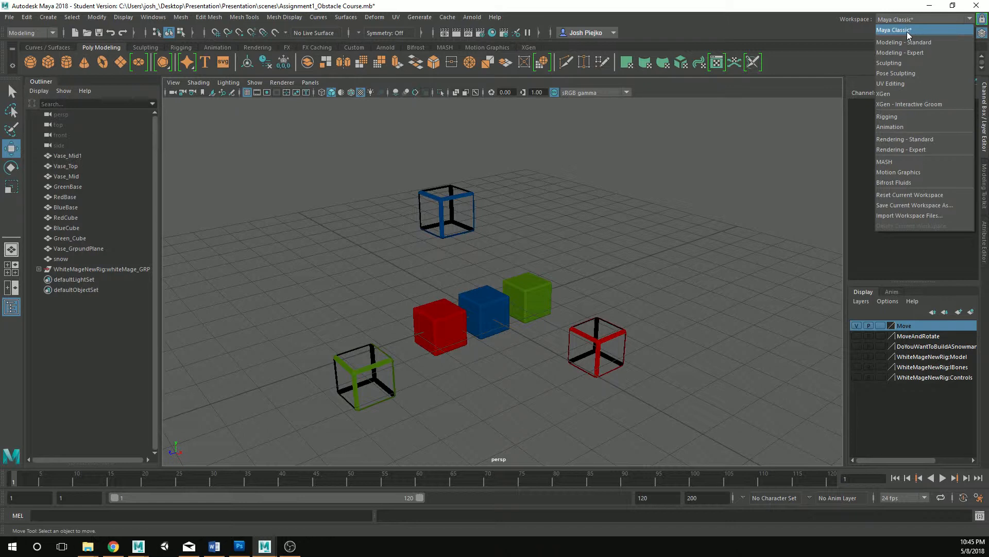
left_click(908, 31)
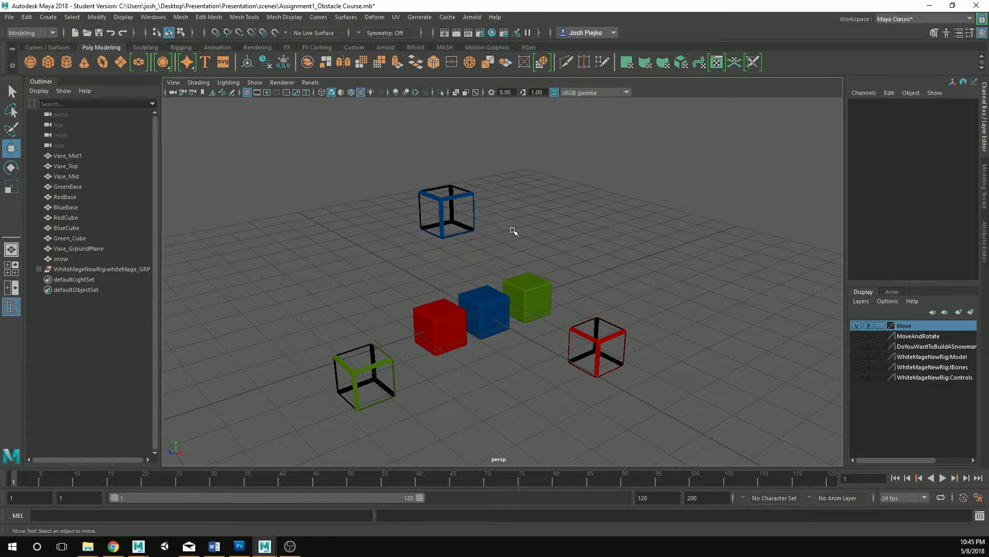
Examine the coloured cubes and wireframe bases from several angles and distances by tumbling, zooming and tracking the perspective view.
left_click_drag(512, 233, 555, 266, "alt")
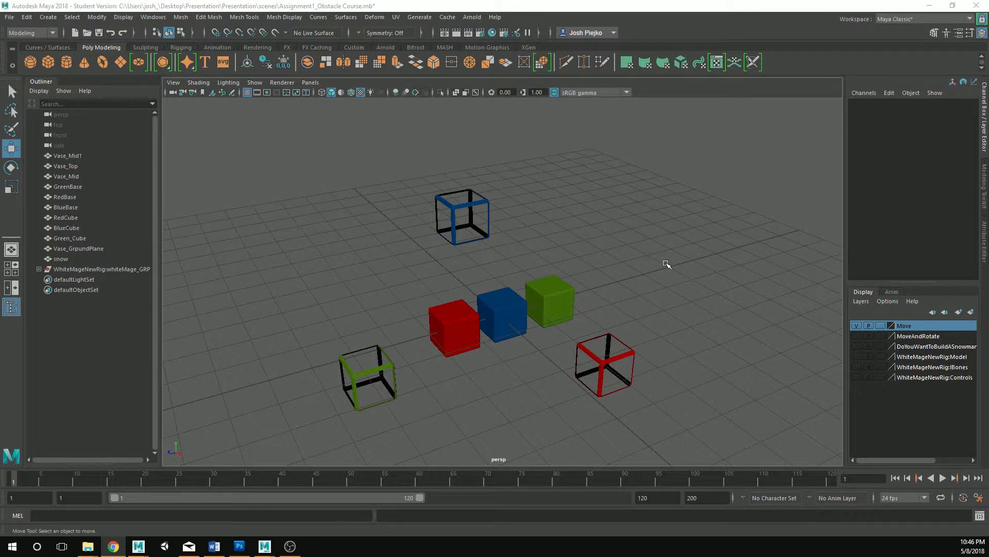
left_click_drag(674, 270, 541, 307, "alt")
left_click_drag(683, 335, 647, 335, "alt")
right_click_drag(647, 334, 514, 305, "alt")
middle_click_drag(513, 304, 509, 284, "alt")
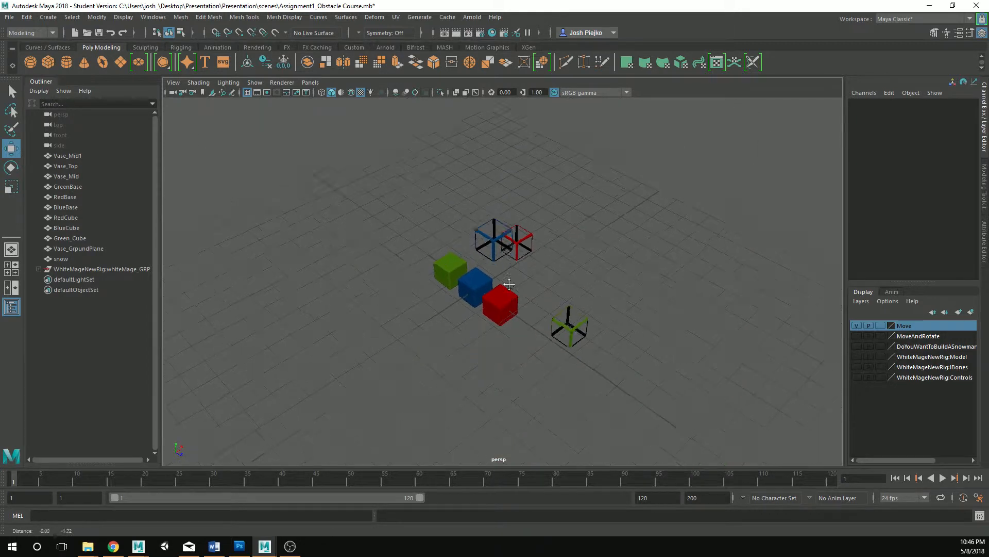
left_click_drag(510, 284, 559, 327, "alt")
Select the red cube, frame it in the perspective view, inspect it from several sides and clear the selection.
left_click(554, 288)
left_click_drag(554, 289, 571, 251, "alt")
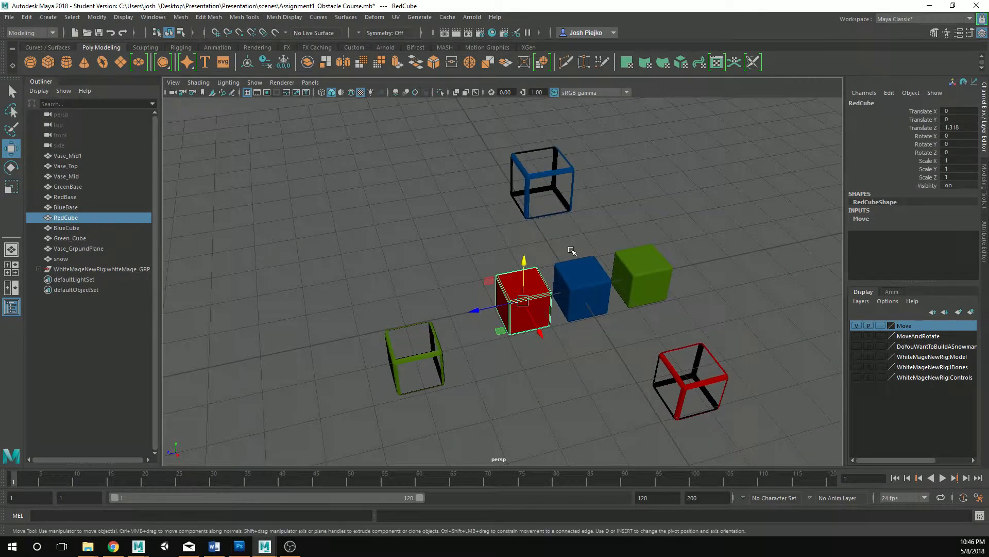
key("f")
left_click_drag(332, 354, 651, 341, "alt")
scroll(651, 341, "down", 5)
left_click_drag(471, 308, 819, 338, "alt")
left_click_drag(644, 343, 669, 333, "alt")
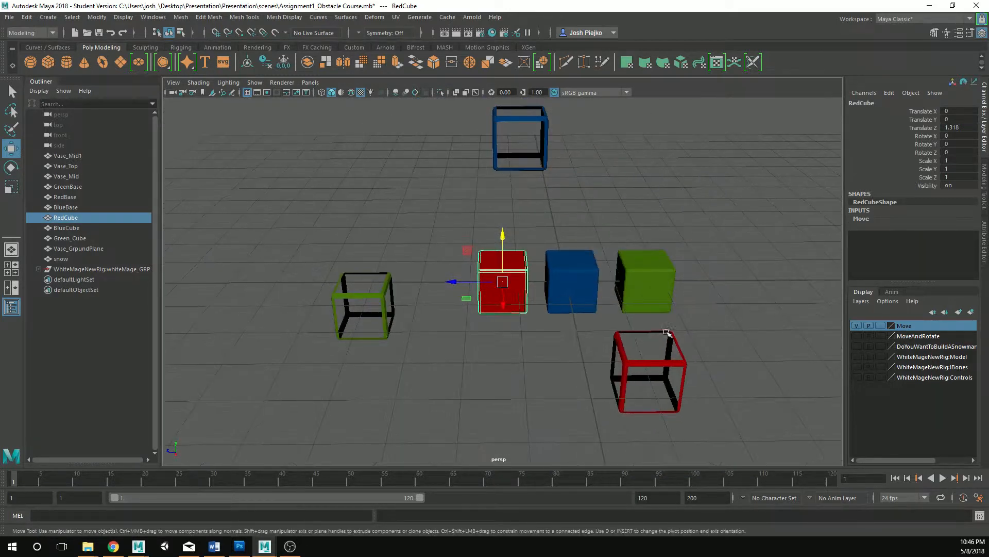
left_click(468, 371)
Select the red wireframe base, frame it in the view, inspect it from all around and deselect it.
left_click_drag(467, 371, 497, 351, "alt")
left_click(615, 322)
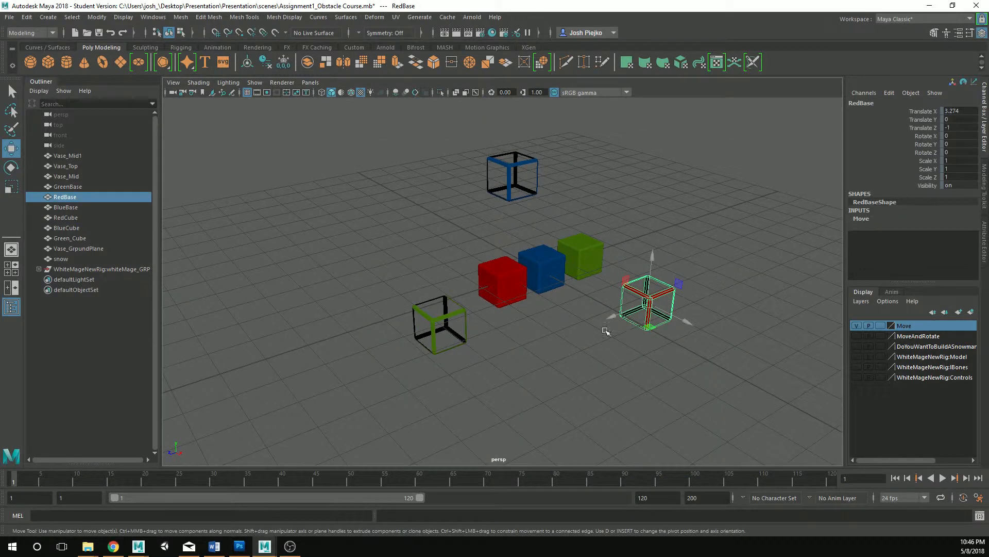
key("f")
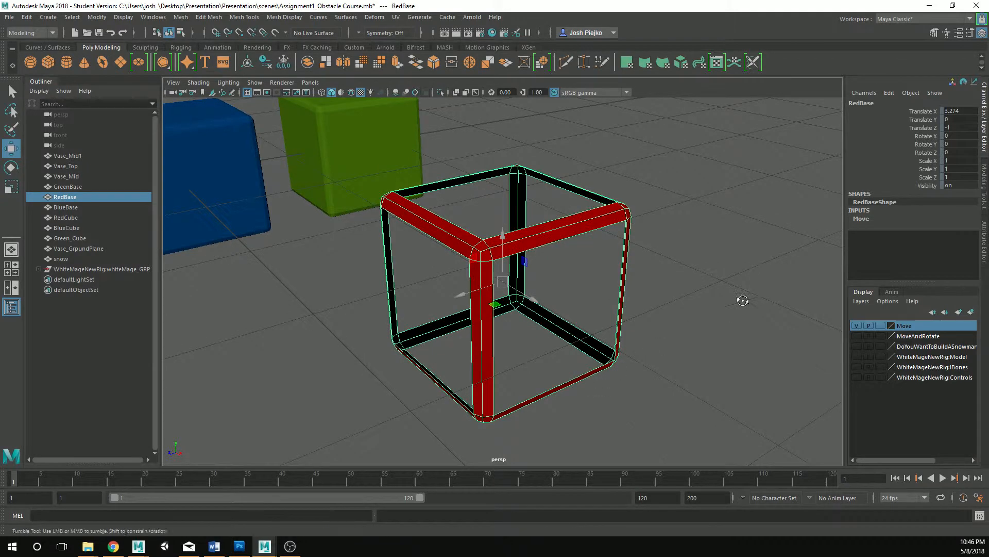
left_click_drag(735, 314, 253, 311, "alt")
right_click_drag(744, 333, 501, 318, "alt")
left_click_drag(501, 318, 395, 319, "alt")
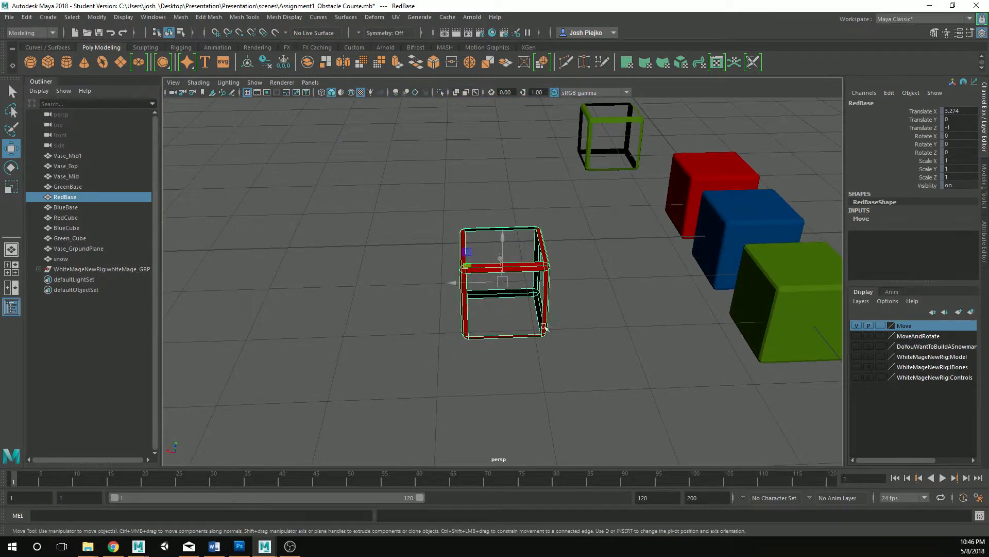
left_click_drag(545, 328, 461, 369, "alt")
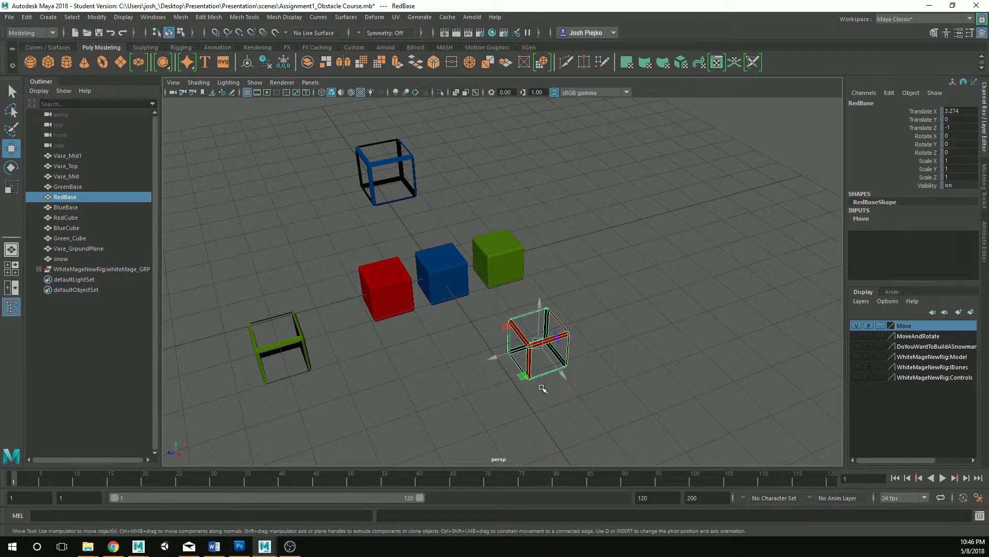
middle_click_drag(454, 364, 488, 381, "alt")
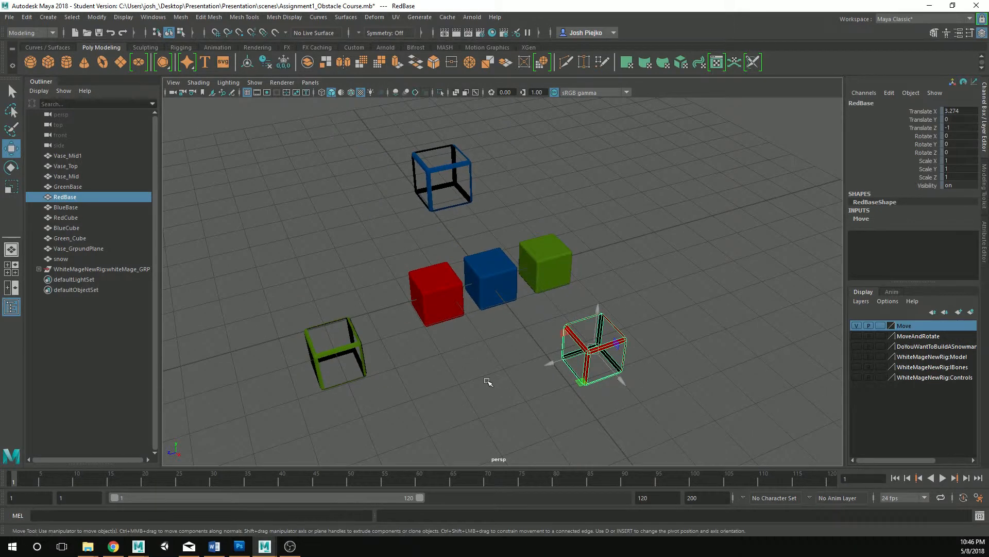
left_click(501, 410)
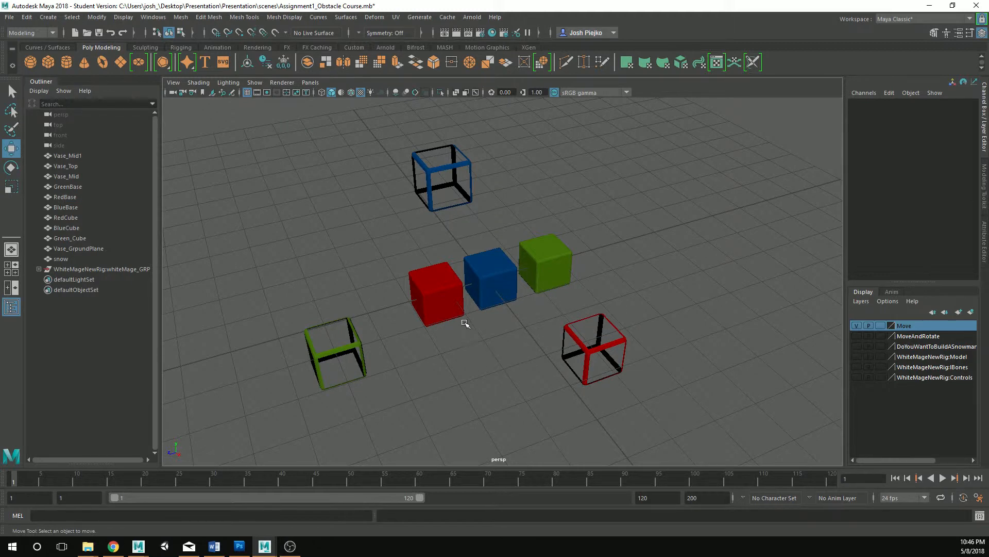
Zoom far out from the grid, select the blue cube and frame it in the perspective view.
right_click_drag(465, 323, 38, 292, "alt")
right_click_drag(609, 357, 541, 349, "alt")
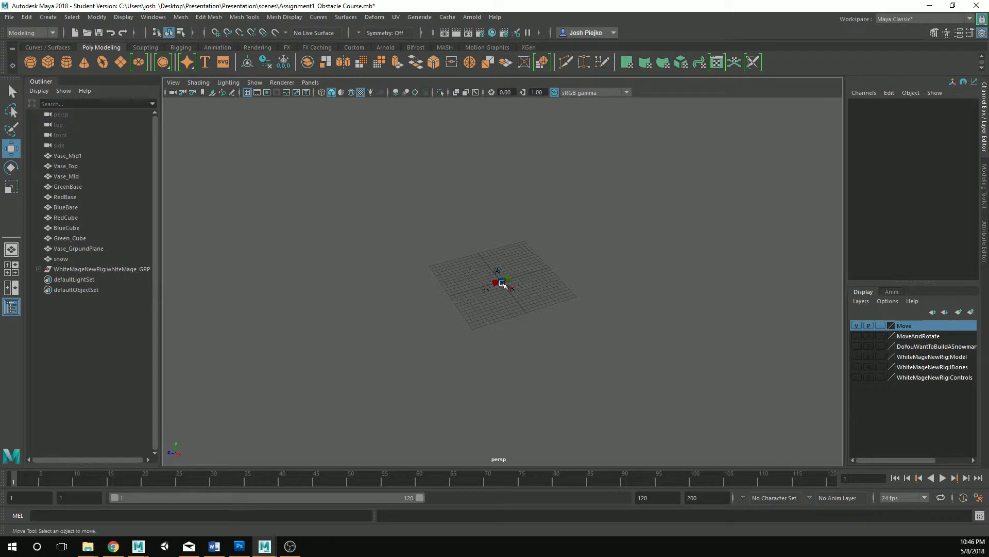
left_click(502, 282)
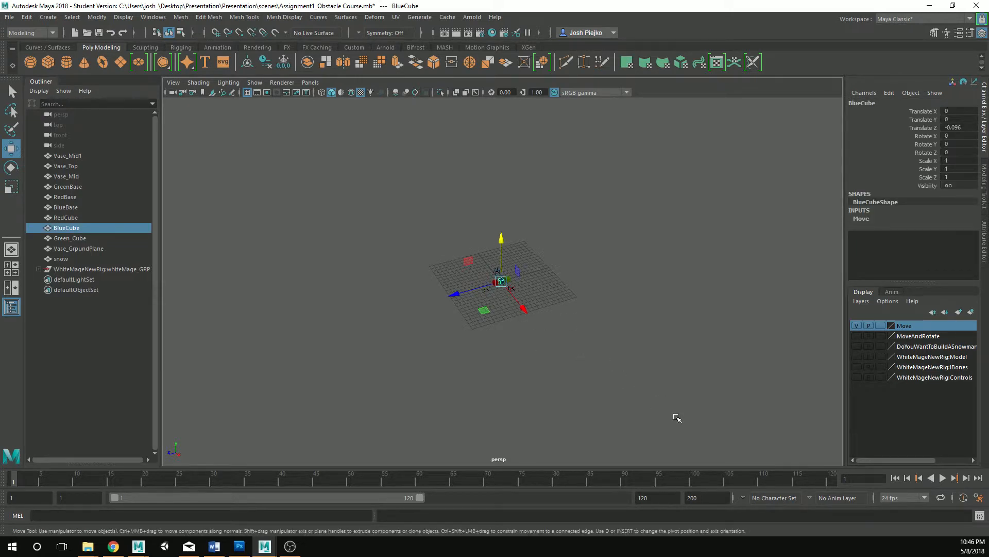
key("f")
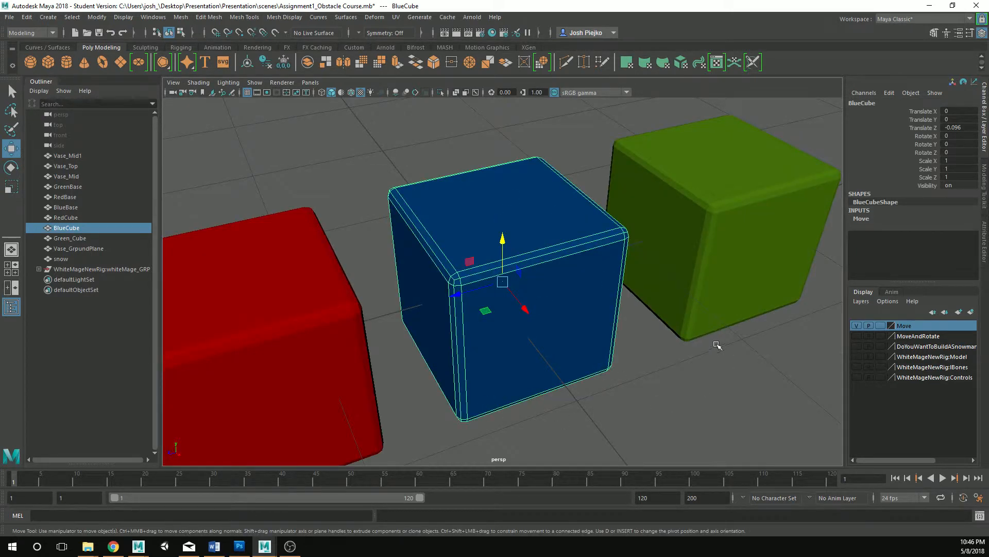
Zoom far out again, select the blue wireframe base, frame it in the view and clear the selection.
right_click_drag(716, 345, 393, 342, "alt")
left_click_drag(393, 342, 396, 317, "alt")
right_click_drag(561, 366, 330, 333, "alt")
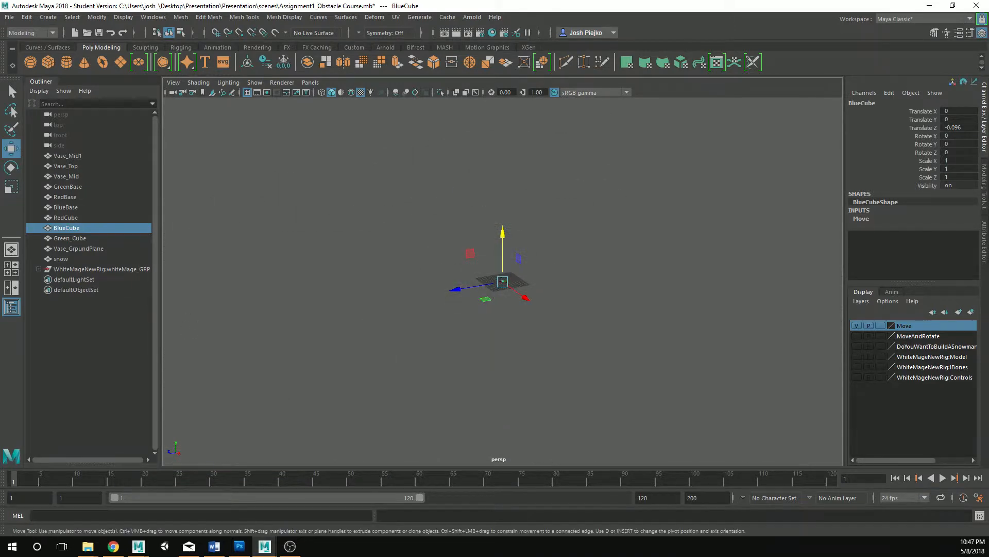
left_click(606, 349)
left_click(504, 281)
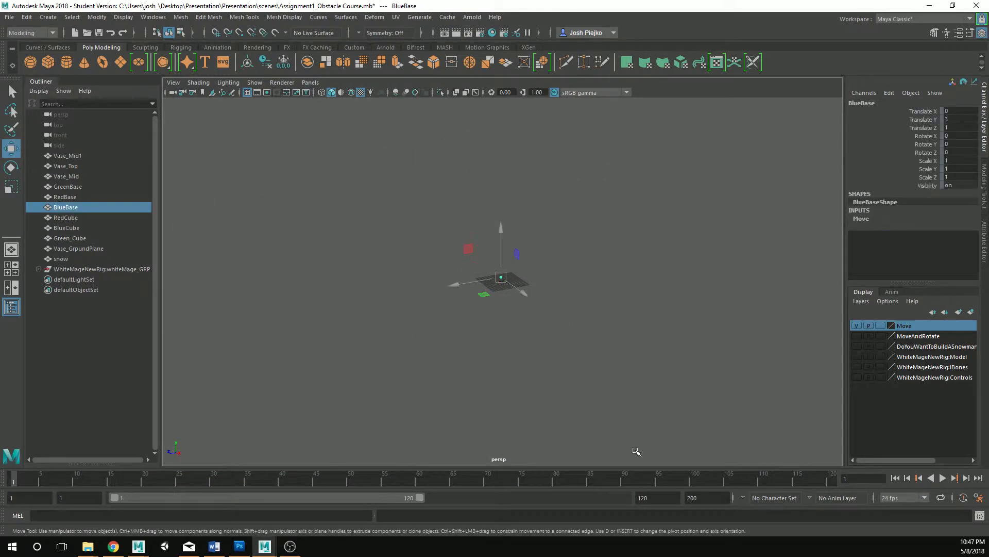
key("f")
right_click_drag(612, 414, 181, 333, "alt")
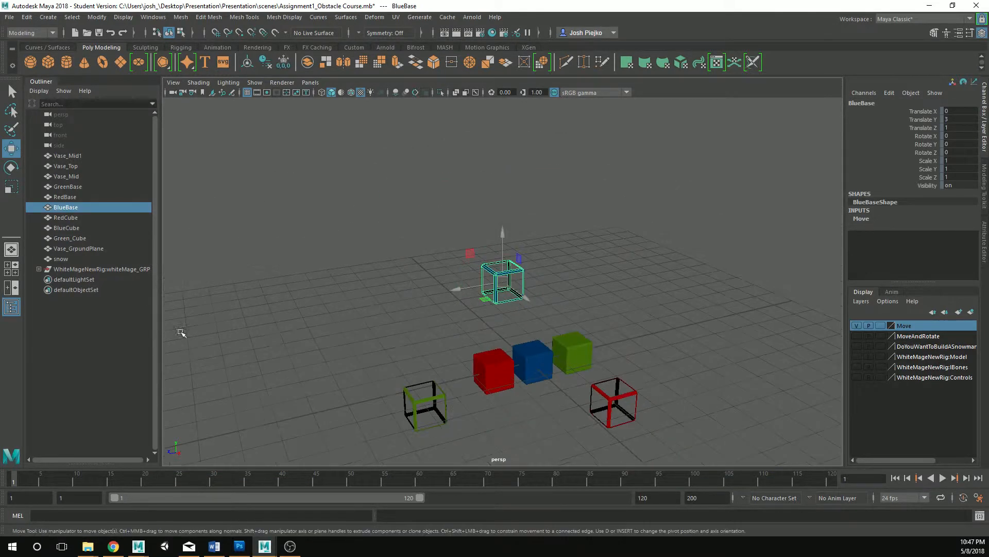
right_click_drag(646, 438, 594, 380, "alt")
left_click(534, 391)
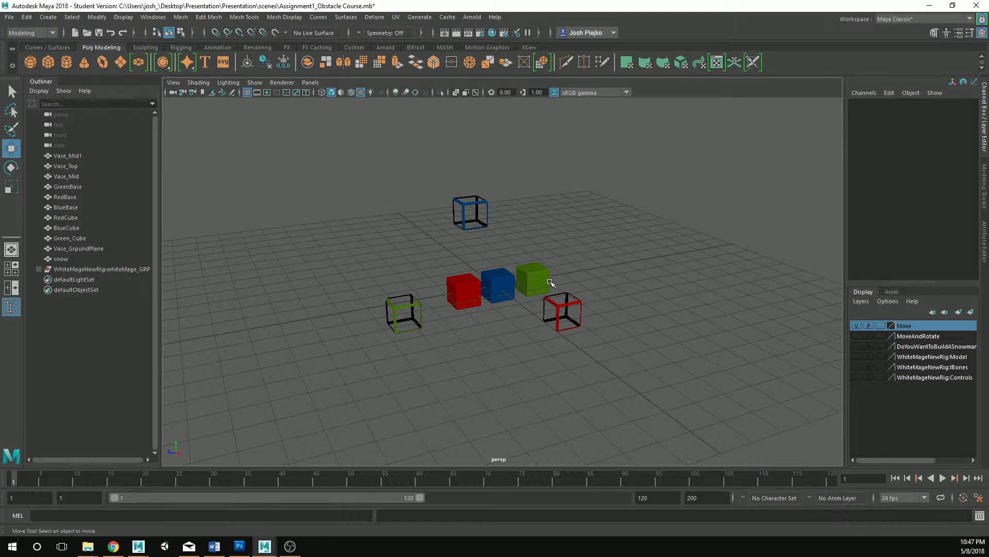
Examine the whole layout of cubes and bases by tracking, zooming and tumbling around it in the perspective view.
middle_click_drag(459, 318, 649, 292, "alt")
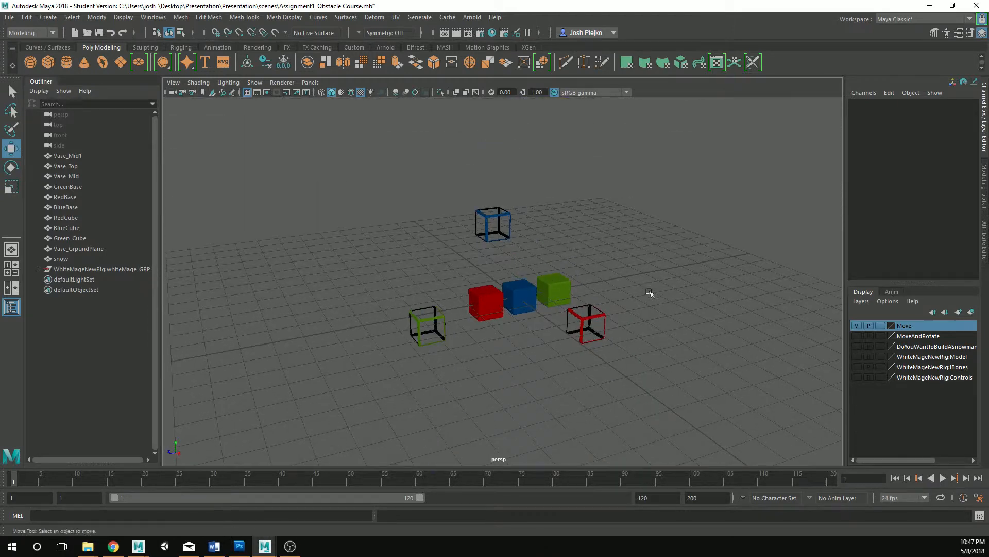
right_click_drag(649, 292, 722, 351, "alt")
middle_click_drag(722, 351, 580, 278, "alt")
left_click_drag(579, 278, 603, 287, "alt")
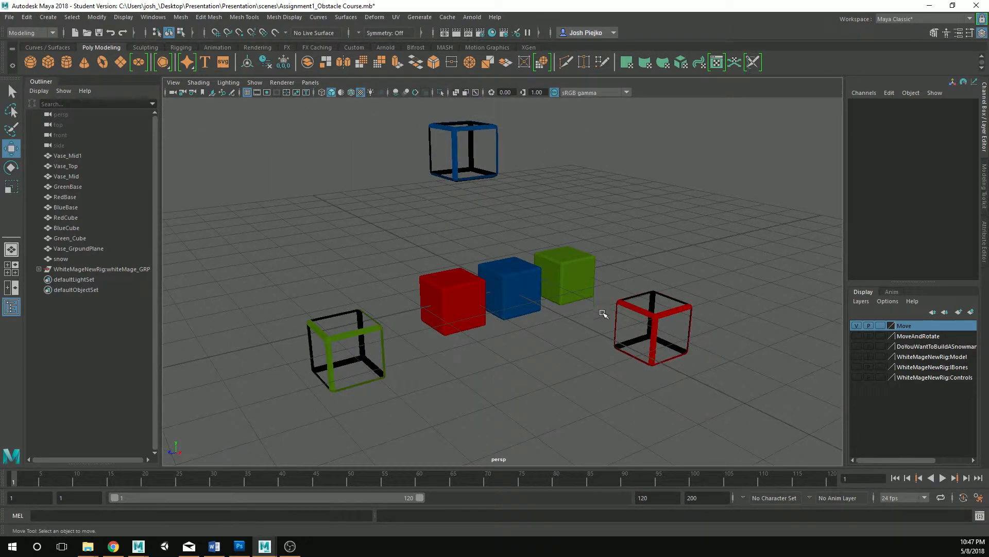
scroll(570, 344, "down", 2)
left_click_drag(570, 344, 556, 293, "alt")
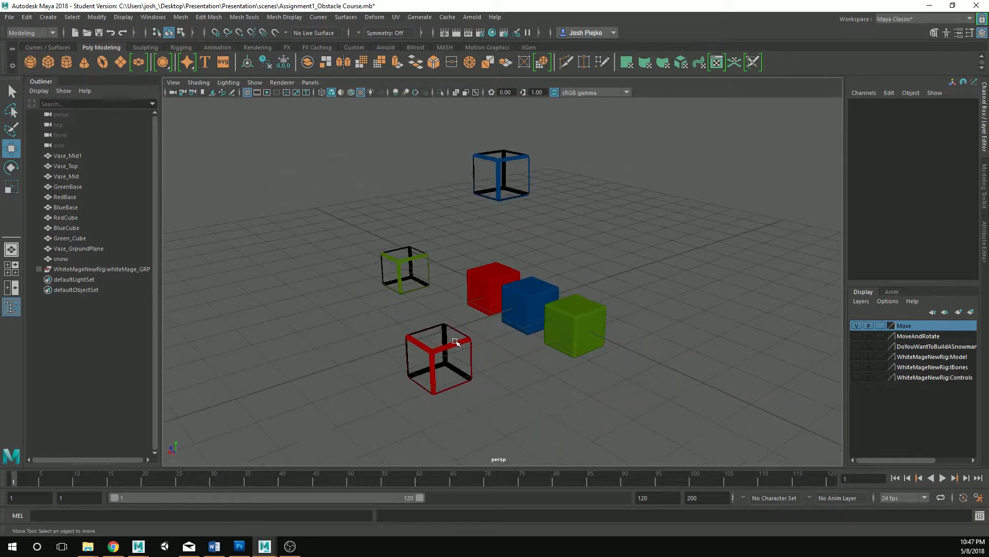
middle_click_drag(559, 296, 520, 227, "alt")
left_click_drag(520, 227, 479, 317, "alt")
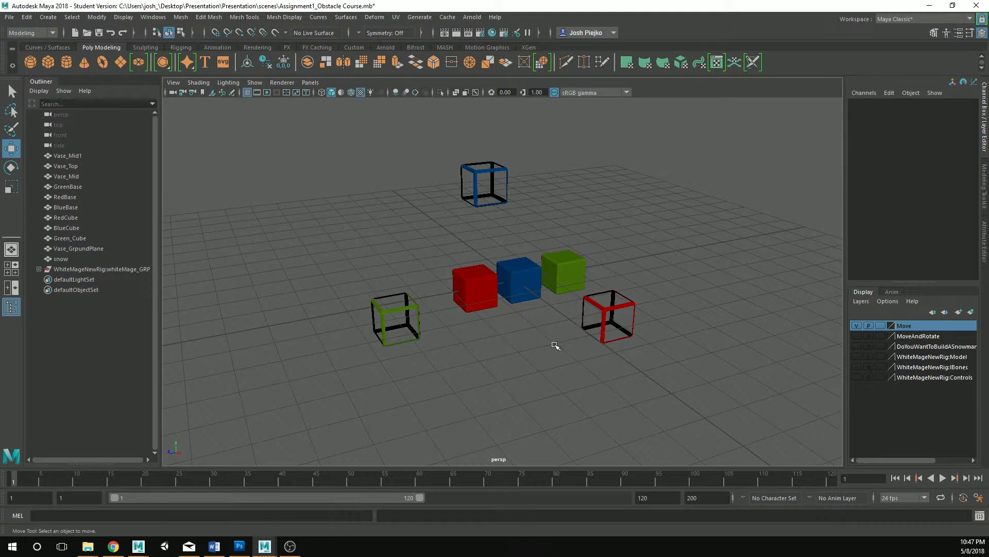
middle_click_drag(453, 343, 437, 331, "alt")
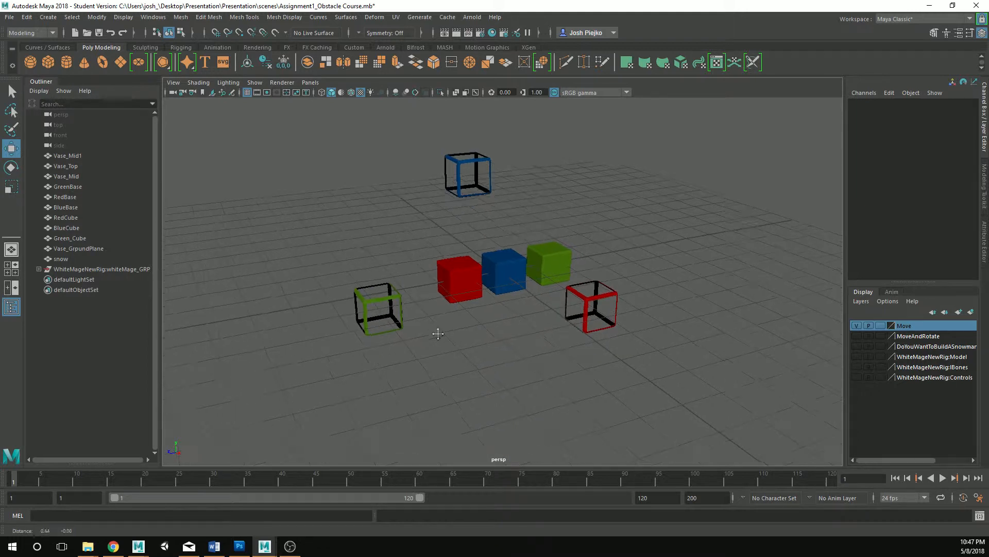
left_click_drag(437, 332, 461, 332, "alt")
middle_click_drag(460, 322, 461, 334, "alt")
right_click_drag(461, 334, 586, 337, "alt")
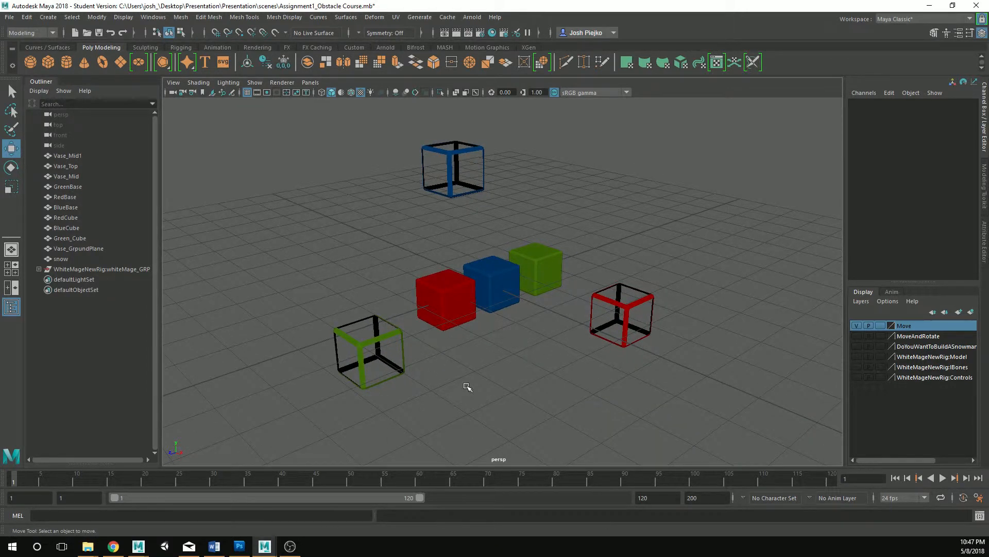
Toggle between the perspective view and the four-view layout, and maximize the top view.
key("space")
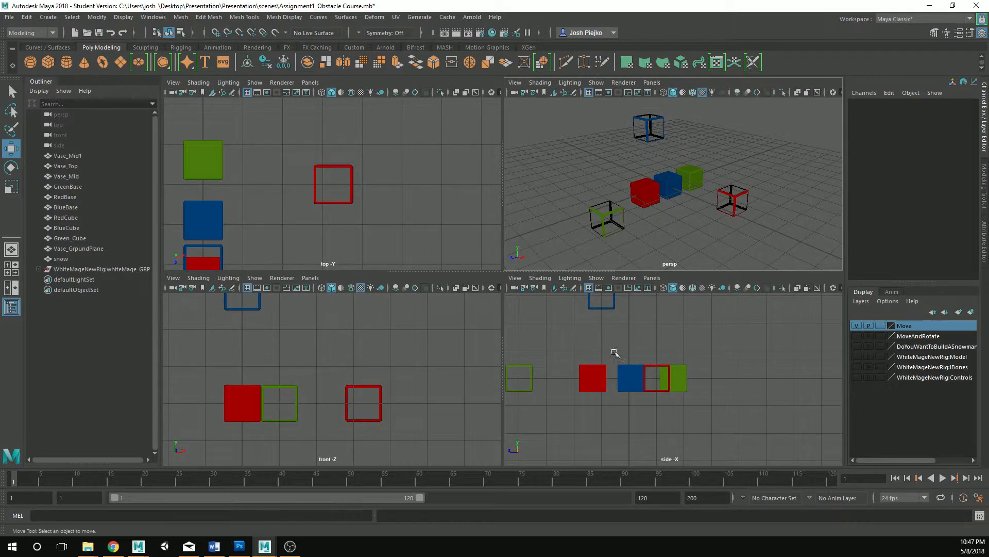
key("space")
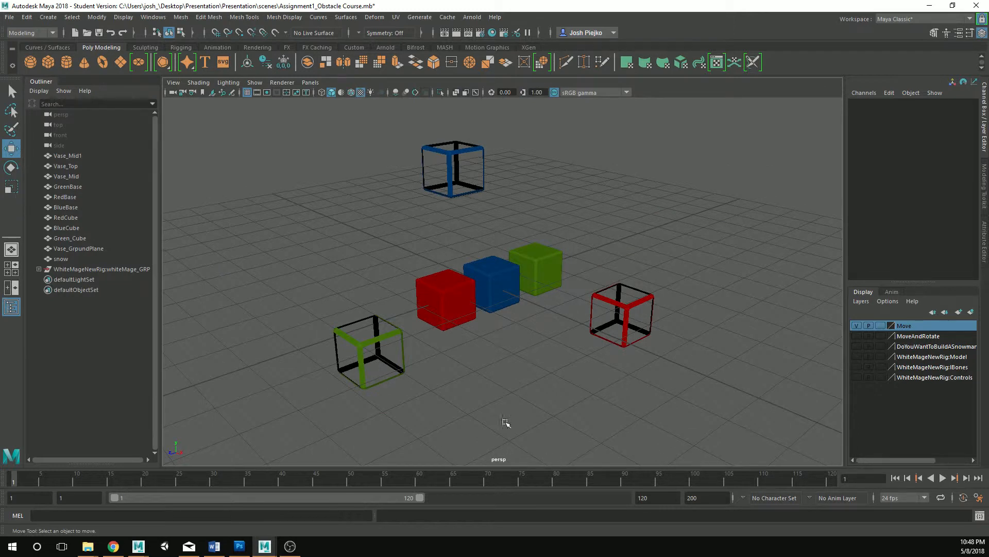
key("space")
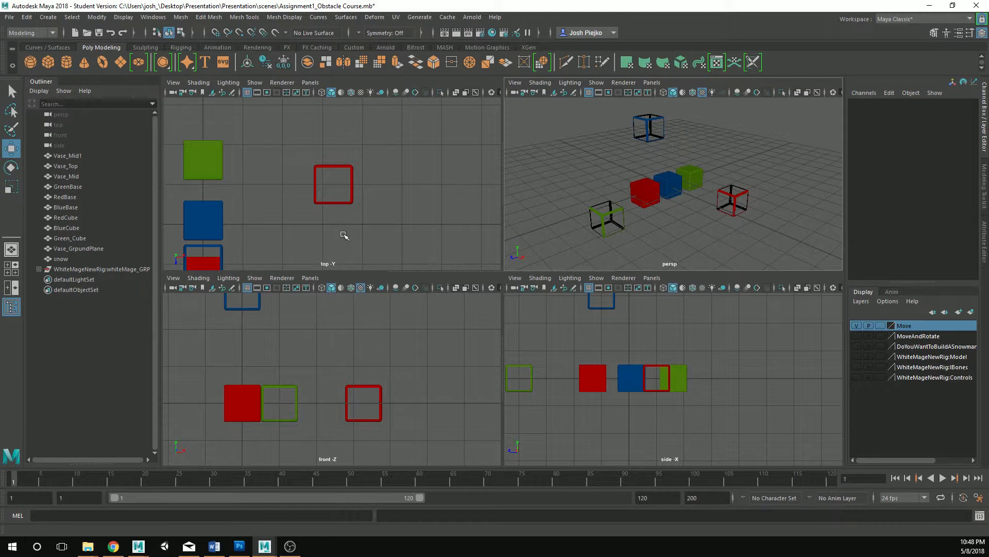
key("space")
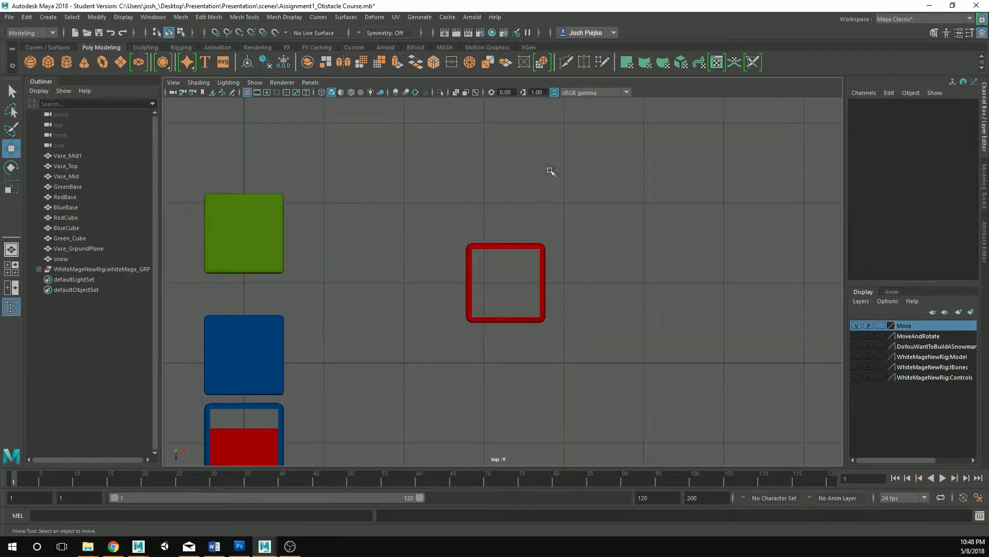
Inspect the front and side views from the four-view layout, and return to the maximized perspective view.
key("space")
key("space")
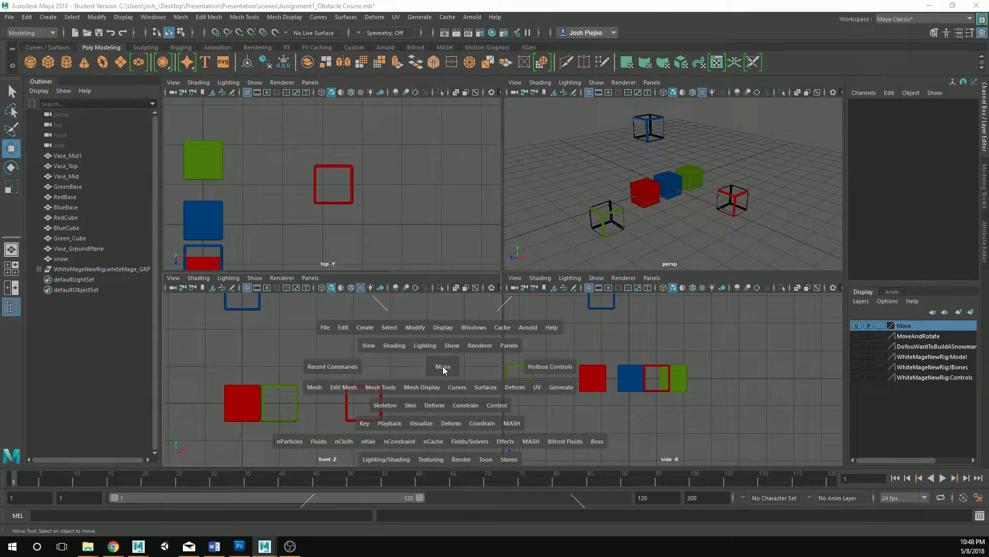
key("space")
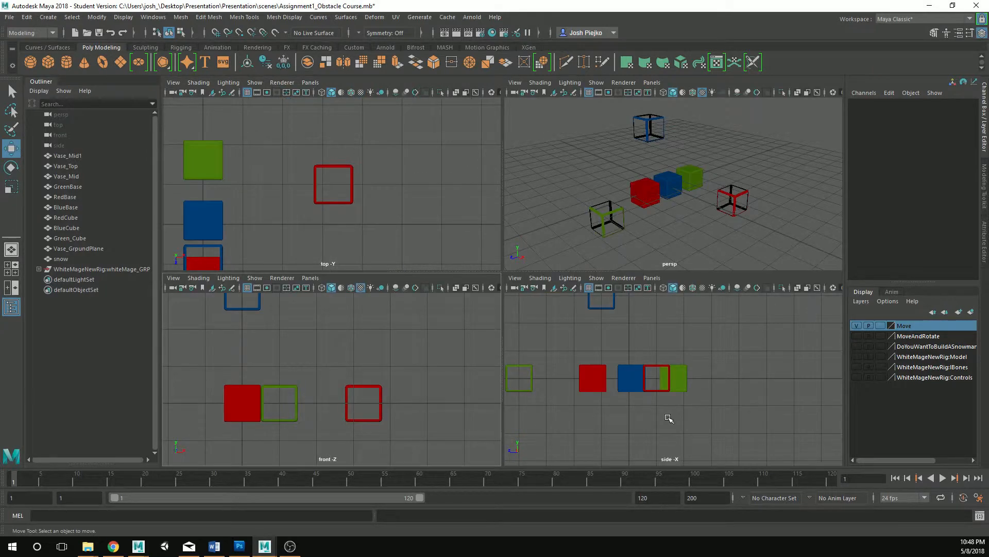
key("space")
key("space")
mouse_move(711, 175)
left_mouse_down("alt")
mouse_move(724, 184)
mouse_move(699, 177)
left_mouse_up("alt")
key("space")
left_click_drag(597, 246, 620, 247, "alt")
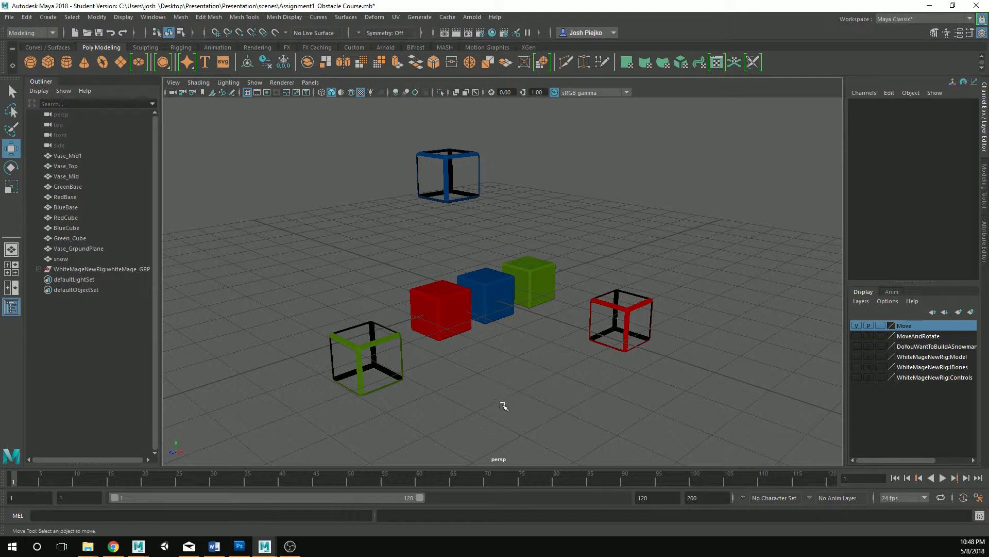
Compare a low-angle perspective of the cubes with the top view, and return to an elevated angle in the maximized perspective view.
left_click_drag(554, 368, 534, 338, "alt")
left_click_drag(456, 359, 473, 316, "alt")
key("space")
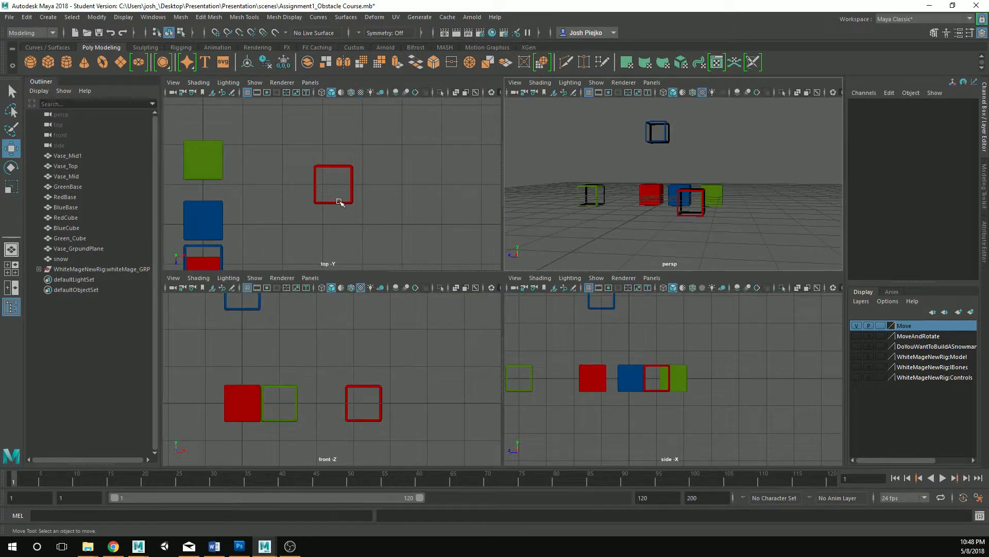
key("space")
key("space")
key("space")
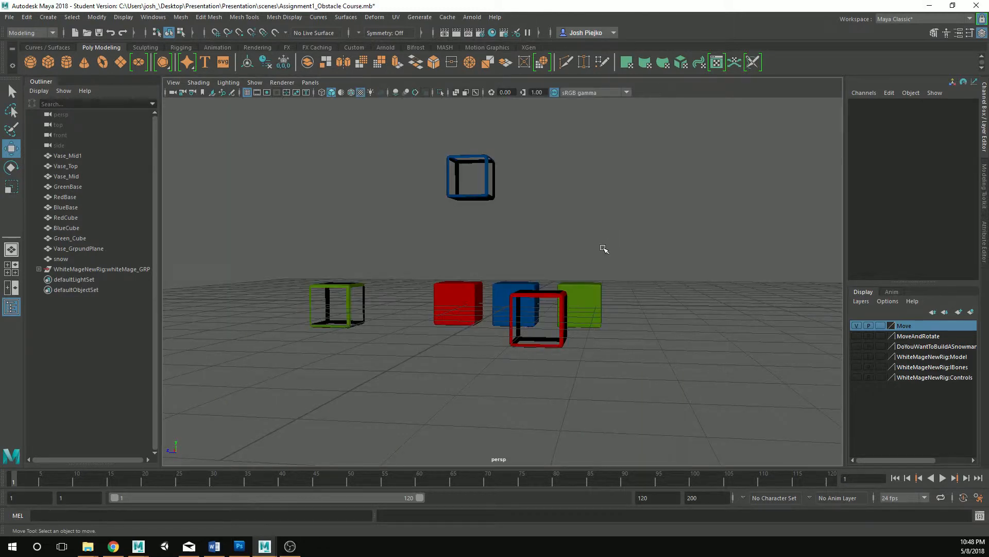
left_click_drag(620, 240, 521, 325, "alt")
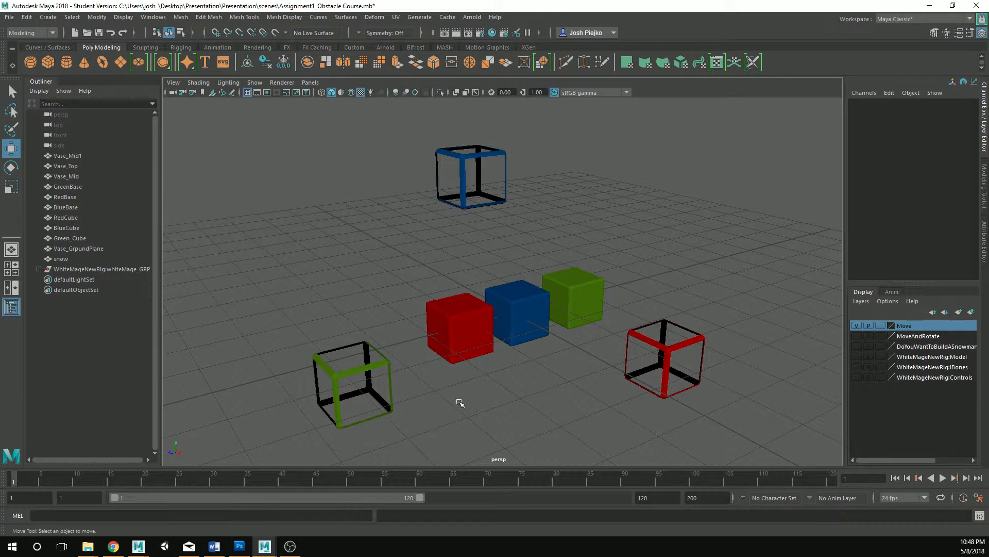
Select the red, blue and green cubes and the wireframe bases one at a time with the Select tool.
left_click(467, 330)
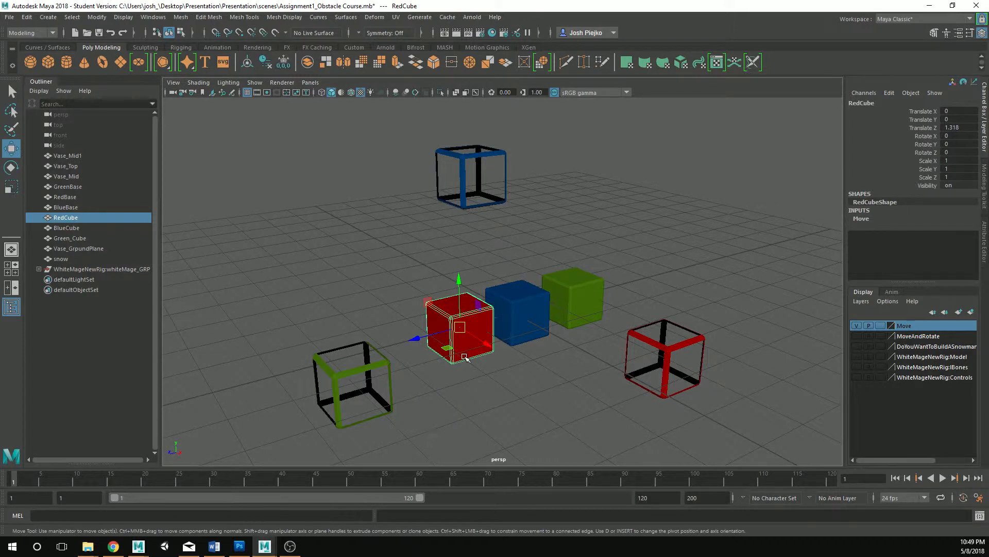
key("q")
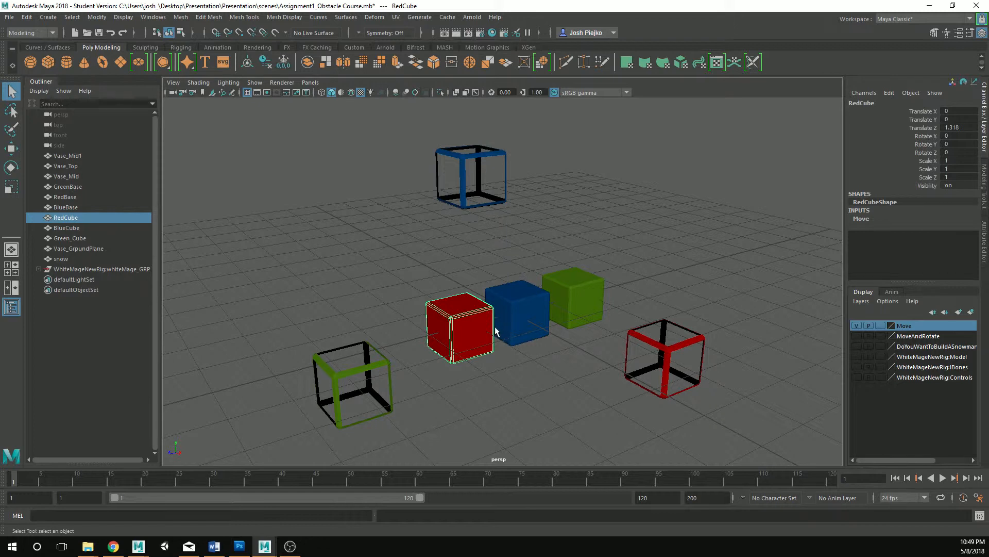
left_click(532, 306)
left_click(593, 280)
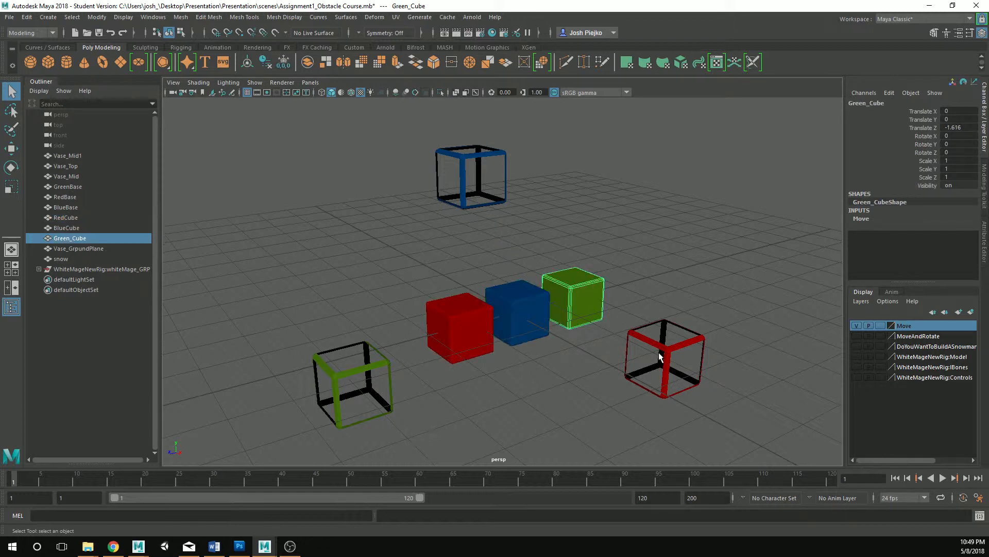
left_click(662, 358)
left_click(474, 175)
left_click(458, 320)
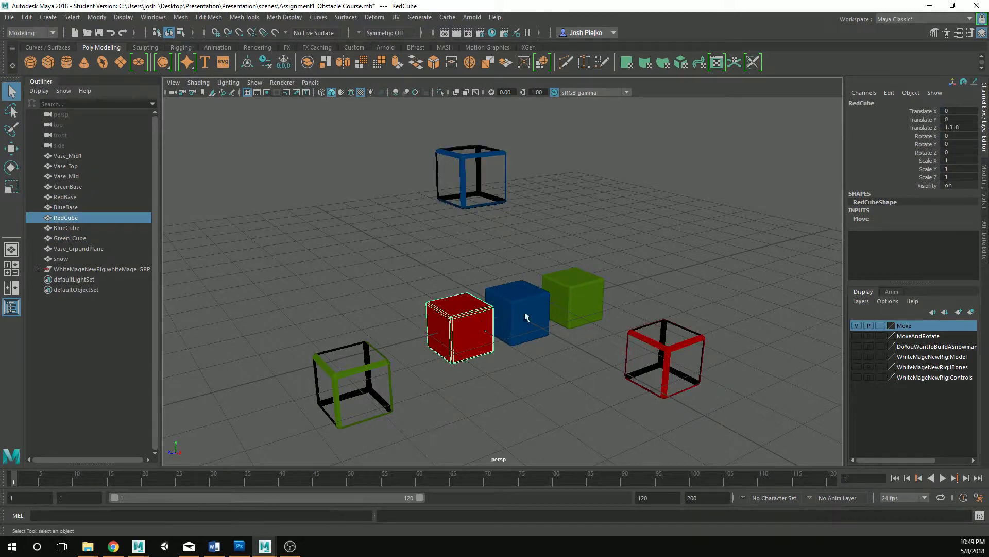
left_click(525, 310)
left_click(576, 296)
left_click(363, 370)
Activate the Move tool, and repeatedly select and deselect the red cube.
key("w")
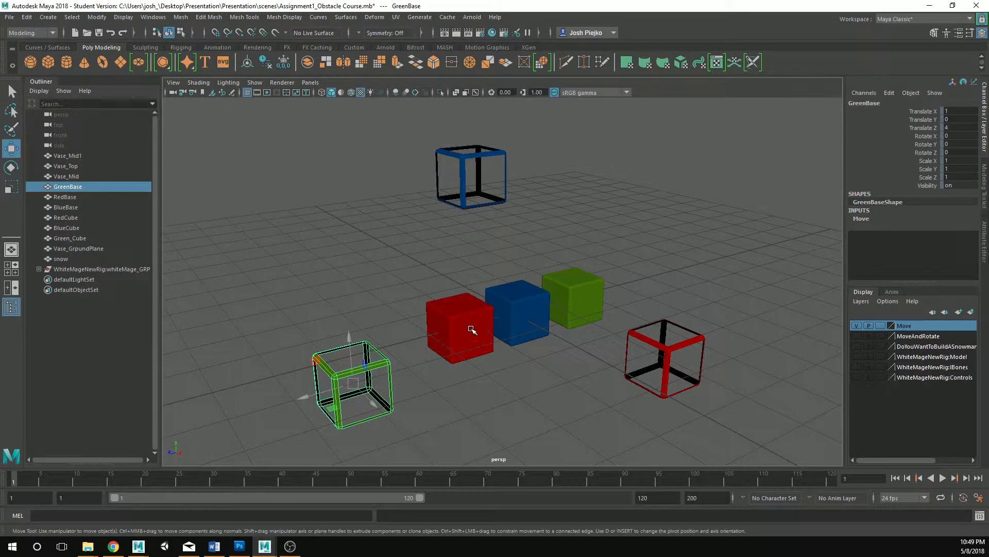
left_click(501, 373)
left_click(461, 327)
left_click(516, 384)
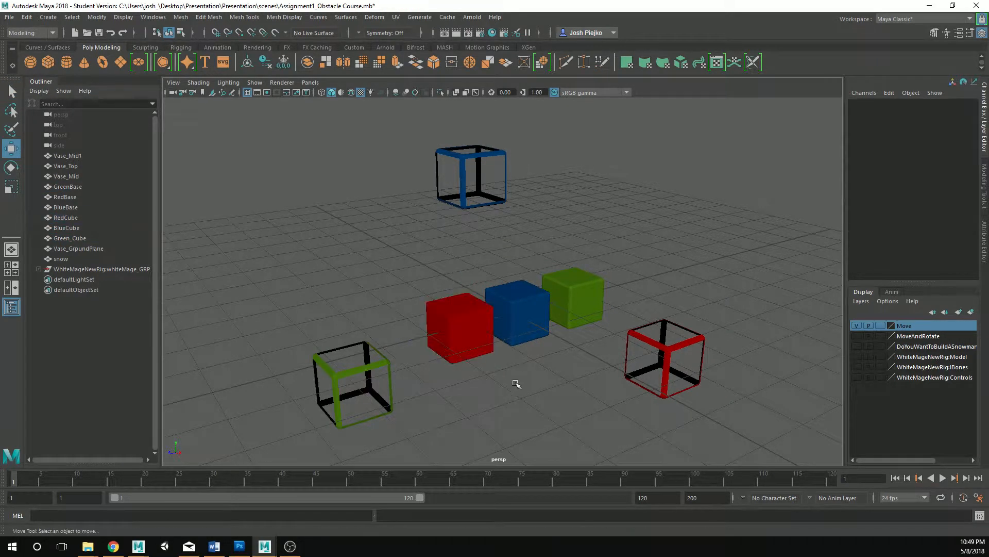
left_click(463, 328)
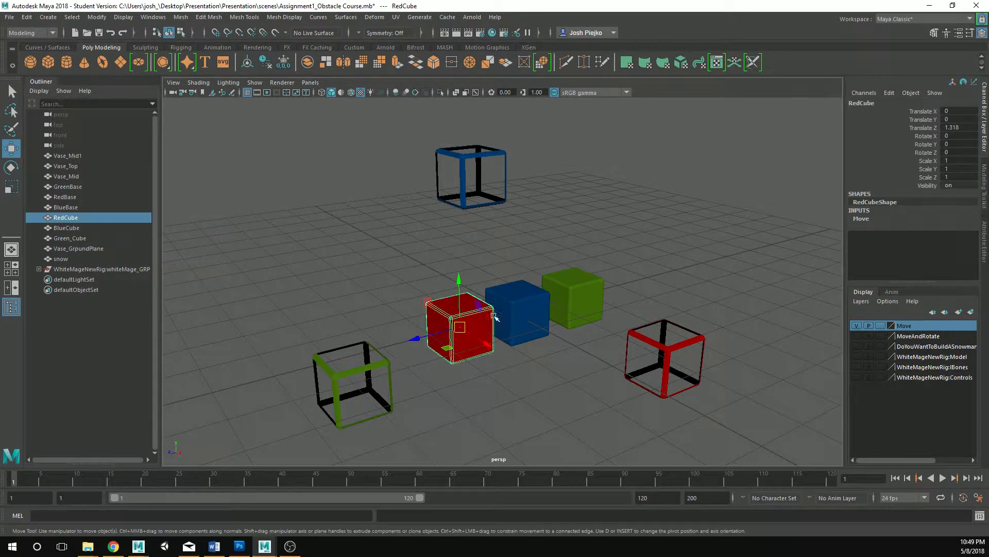
left_click(523, 393)
left_click(459, 333)
left_click(493, 397)
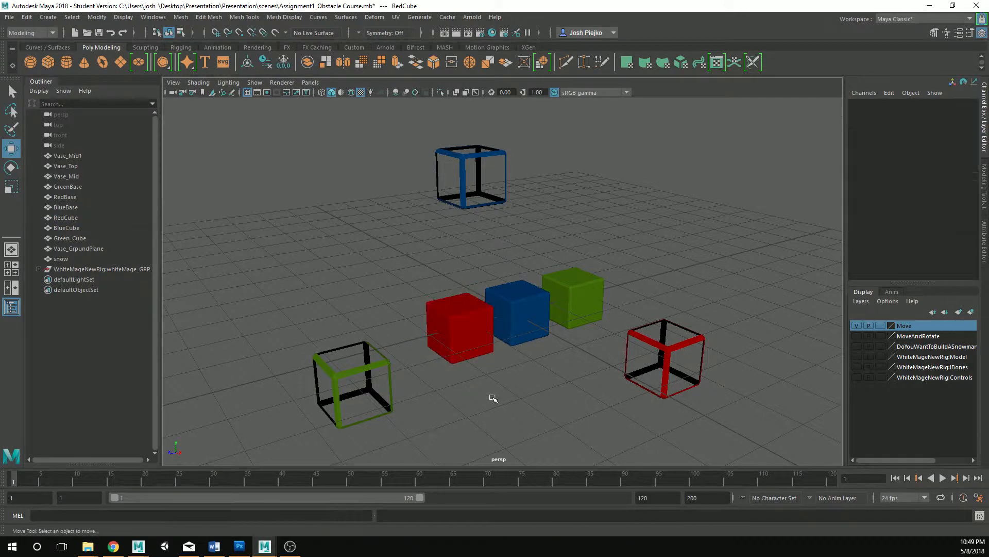
Nudge the red cube slightly with the Move tool, undo the moves and deselect the cube.
left_click(453, 317)
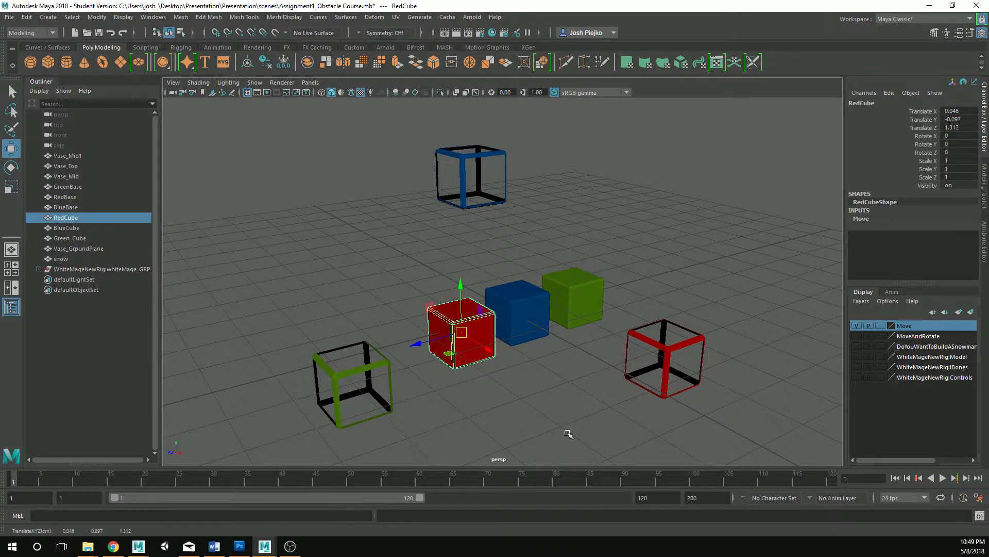
left_click(529, 397)
left_click(461, 330)
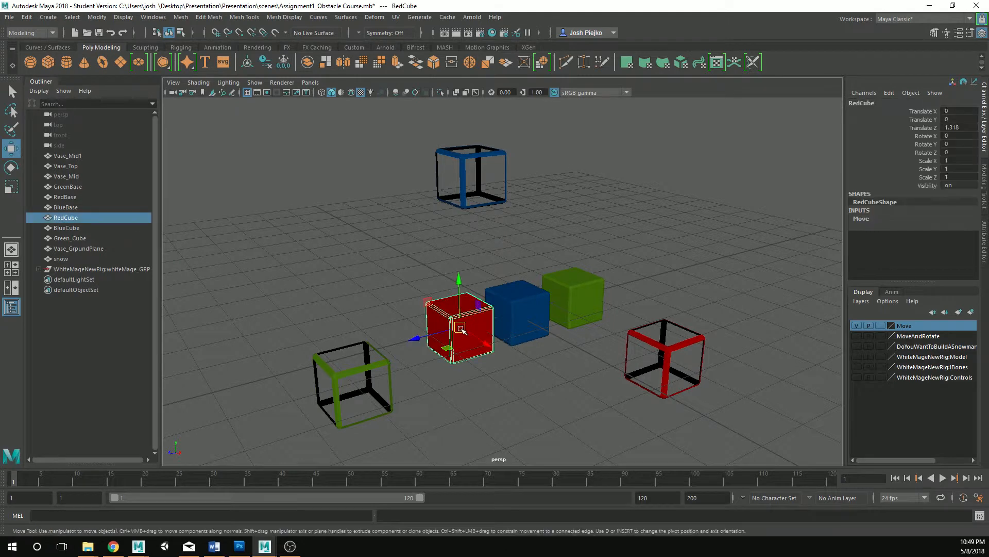
left_click_drag(464, 331, 465, 332)
left_click(496, 369)
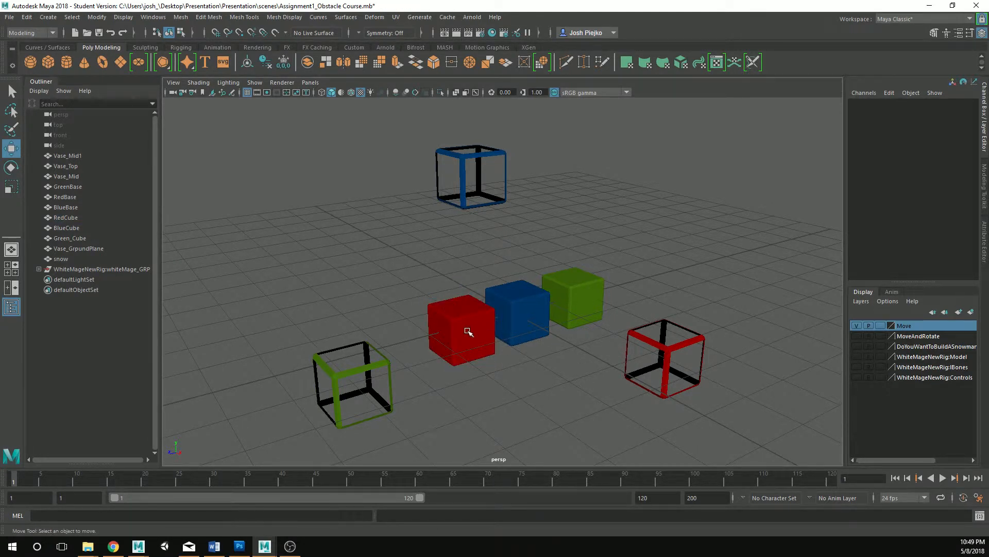
left_click(468, 331)
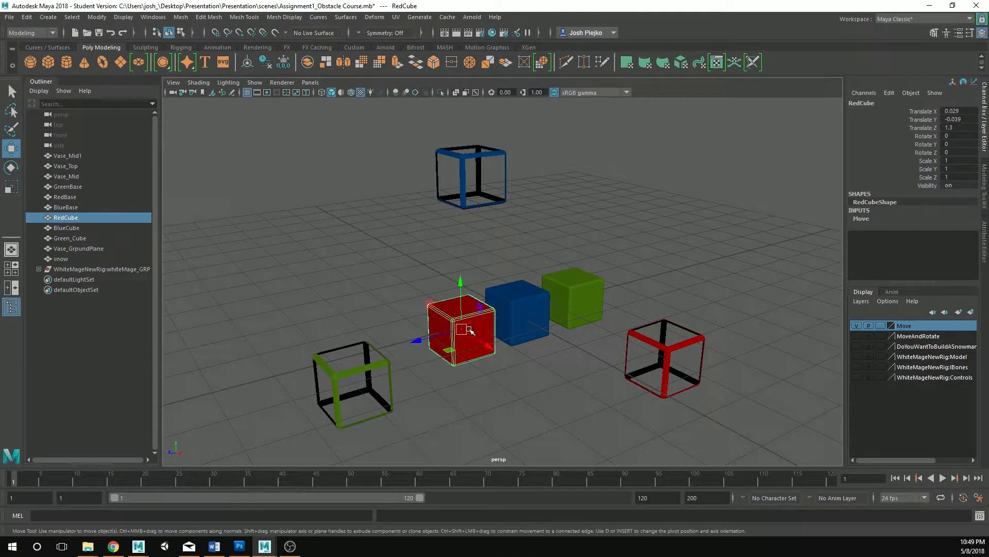
left_click(491, 385)
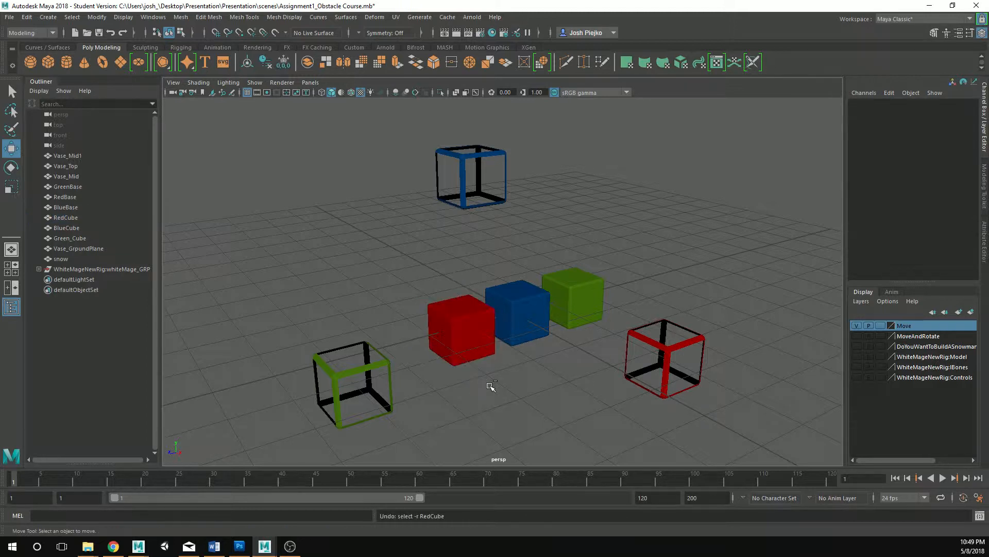
key("ctrl+z")
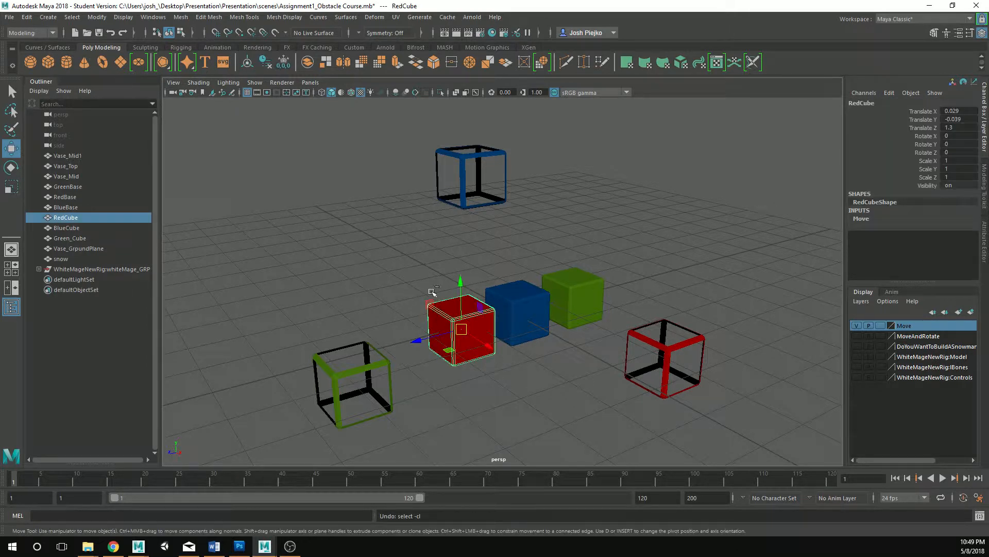
key("ctrl+z")
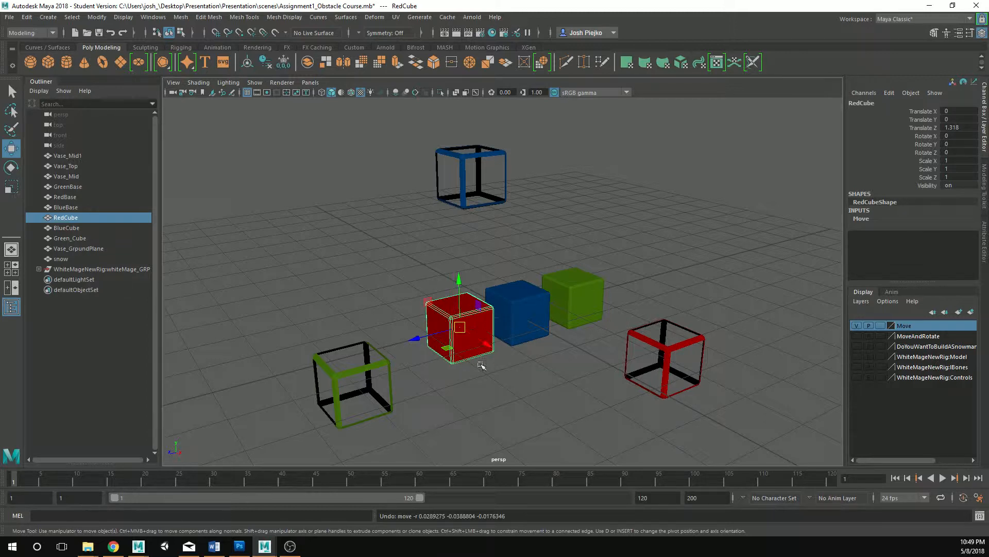
left_click(480, 376)
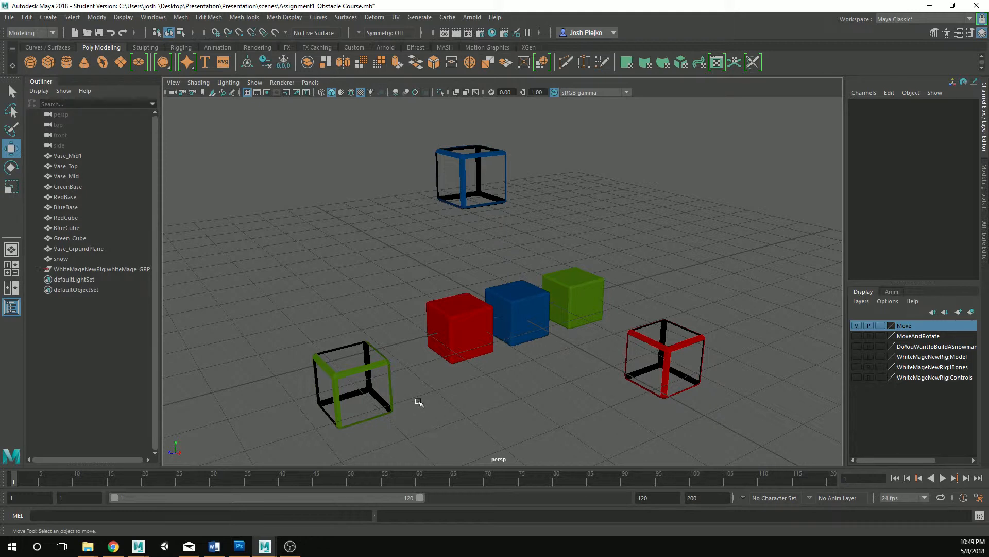
Move the red cube's upper front corner vertices in vertex mode, and undo the change.
left_click(464, 324)
right_click_drag(465, 322, 423, 259)
left_click_drag(444, 311, 458, 323)
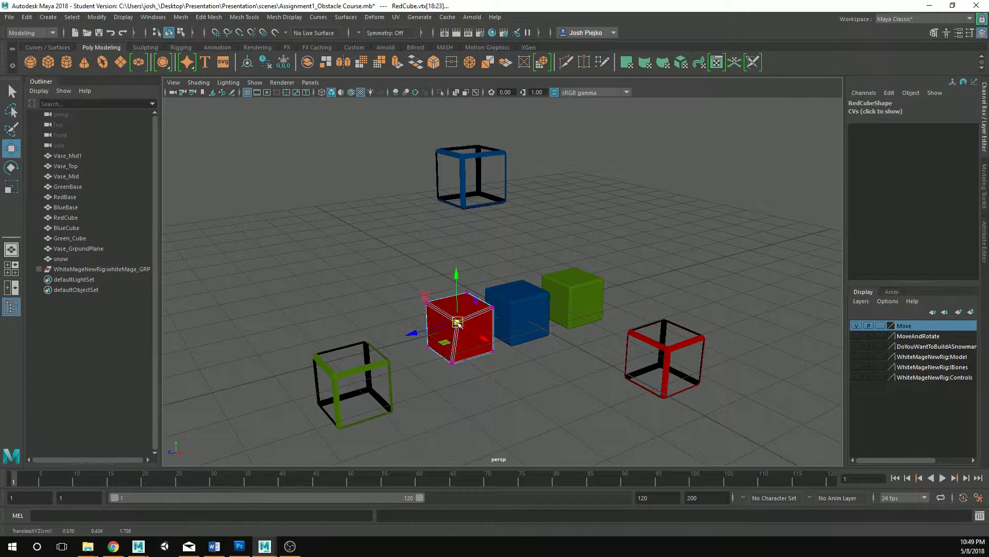
left_click_drag(528, 415, 483, 406, "alt")
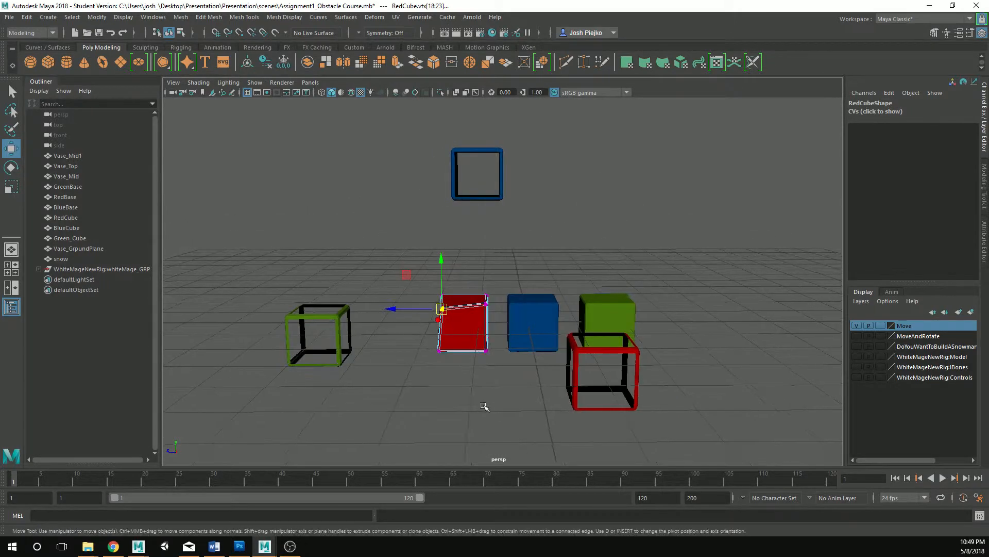
right_click_drag(467, 395, 633, 420, "alt")
key("ctrl+z")
key("ctrl+z")
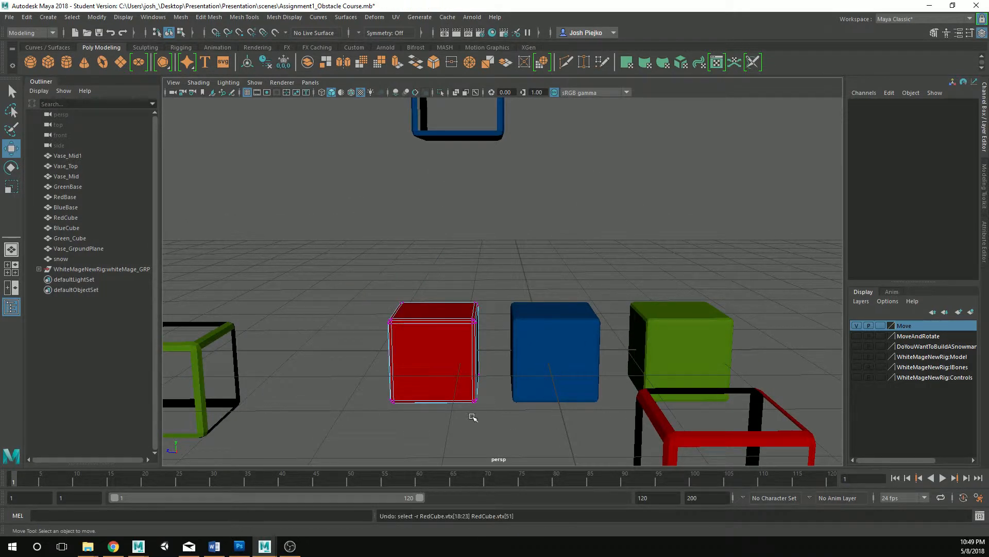
Return the red cube from vertex mode to object mode and select the whole cube.
left_click_drag(470, 416, 444, 380, "alt")
right_click(447, 354)
right_click_drag(447, 354, 479, 245)
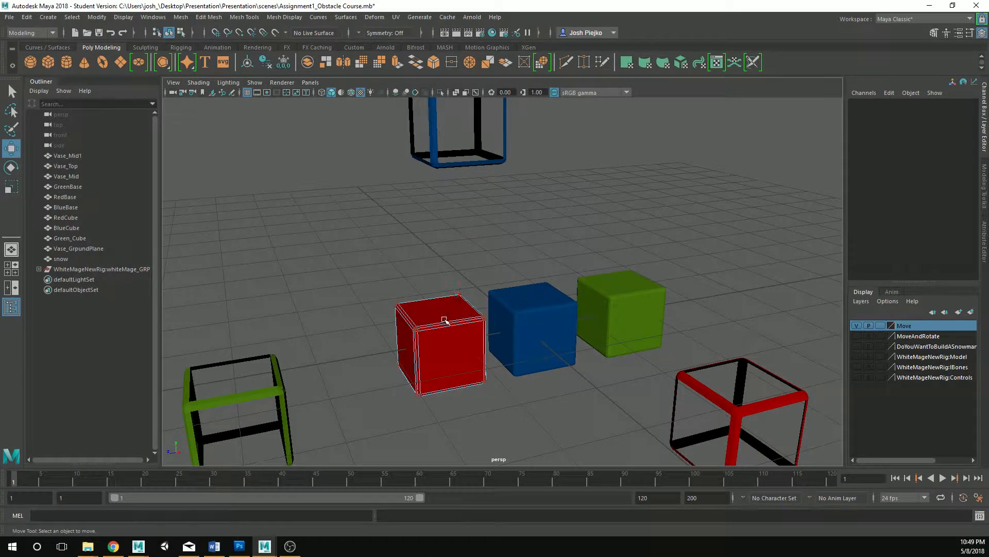
right_click_drag(444, 319, 488, 239)
left_click(489, 265)
left_click(440, 341)
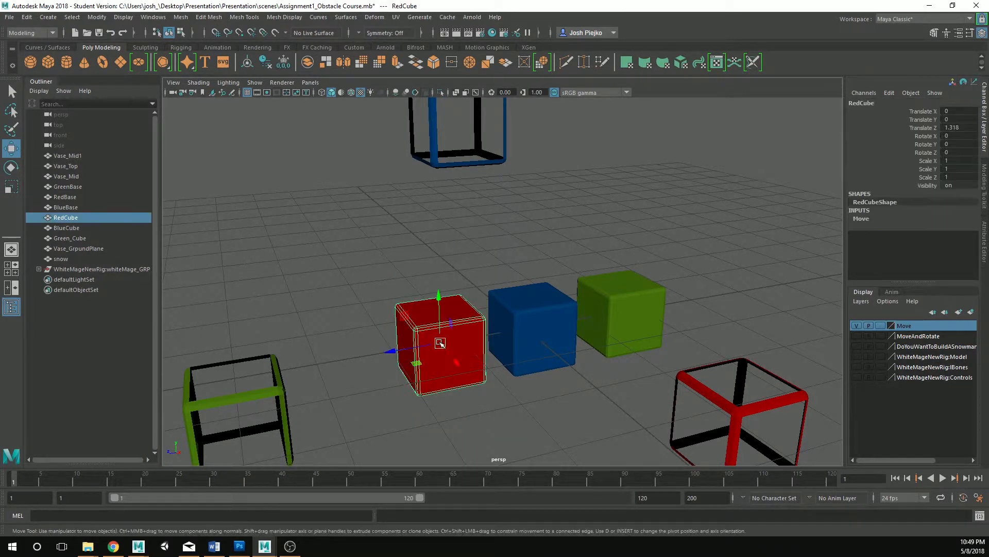
Select the cubes in turn with the Select tool, clear the selection and frame the whole scene.
key("q")
left_click(492, 412)
left_click(456, 351)
left_click(533, 325)
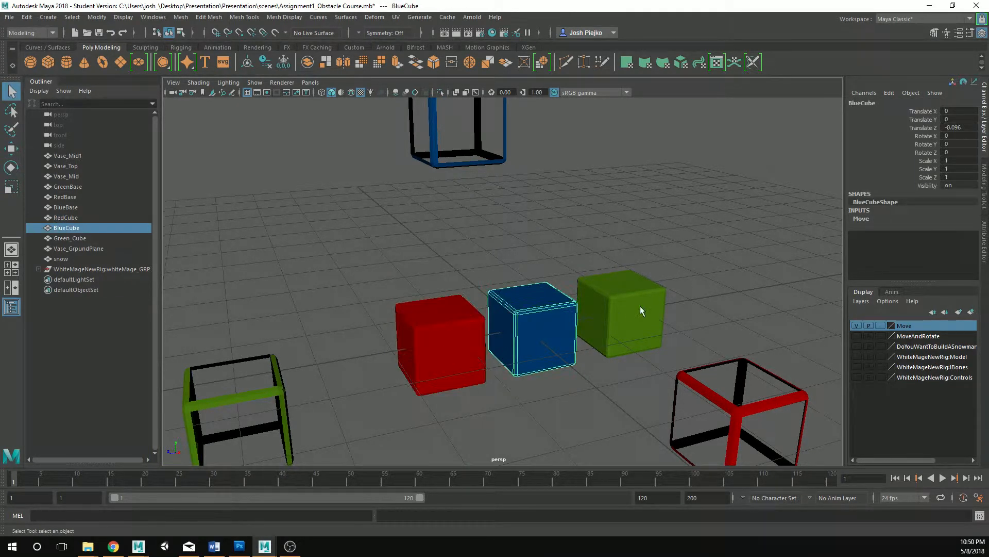
left_click(641, 308)
left_click(514, 343)
left_click(620, 443)
key("f")
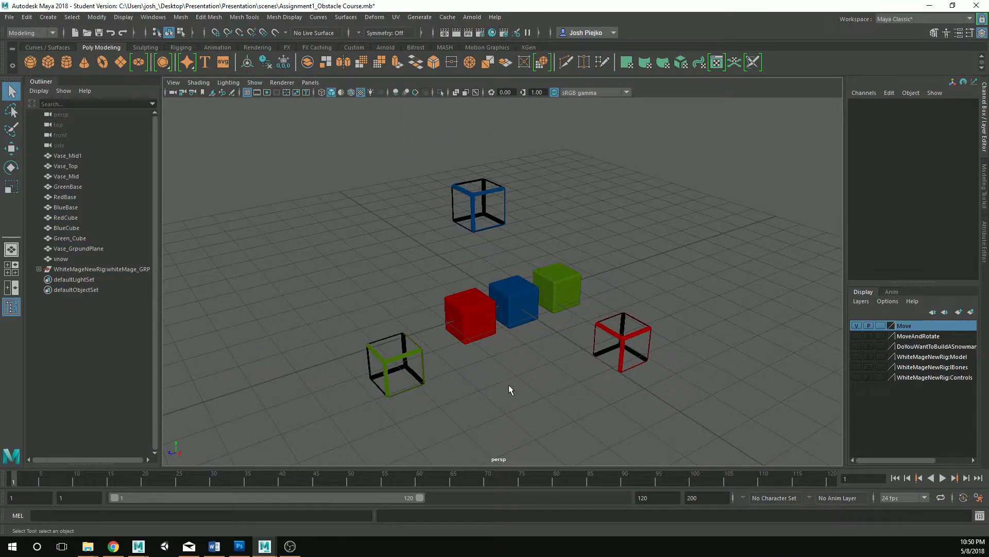
Activate the Move tool and select the red cube in a close-up view.
key("w")
left_click(466, 312)
left_click(493, 375)
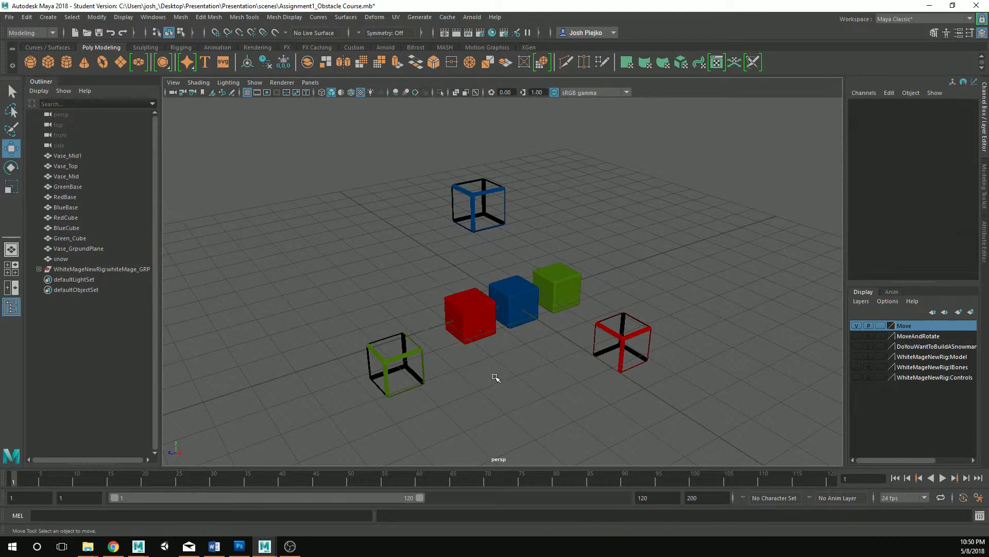
left_click(477, 333)
scroll(567, 402, "up", 8)
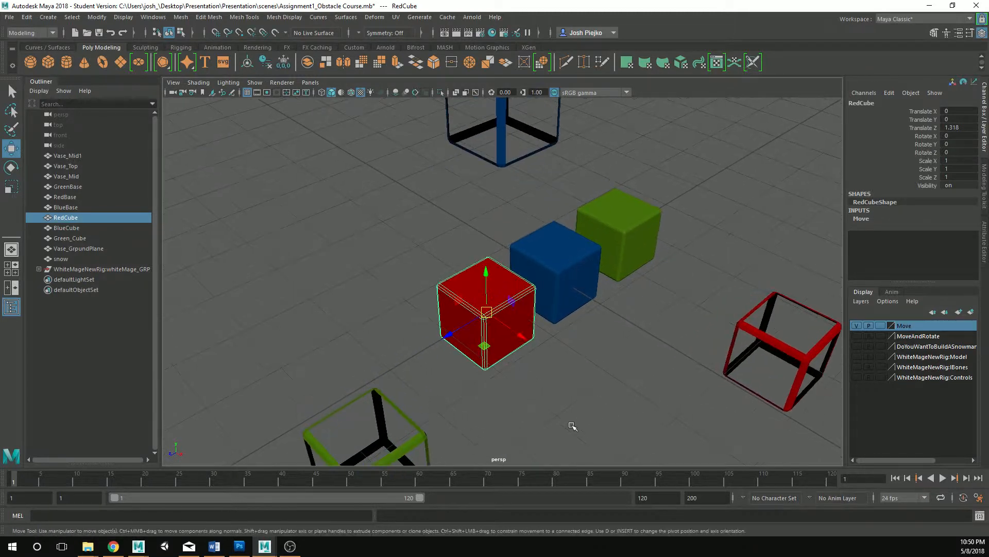
scroll(567, 412, "up", 5)
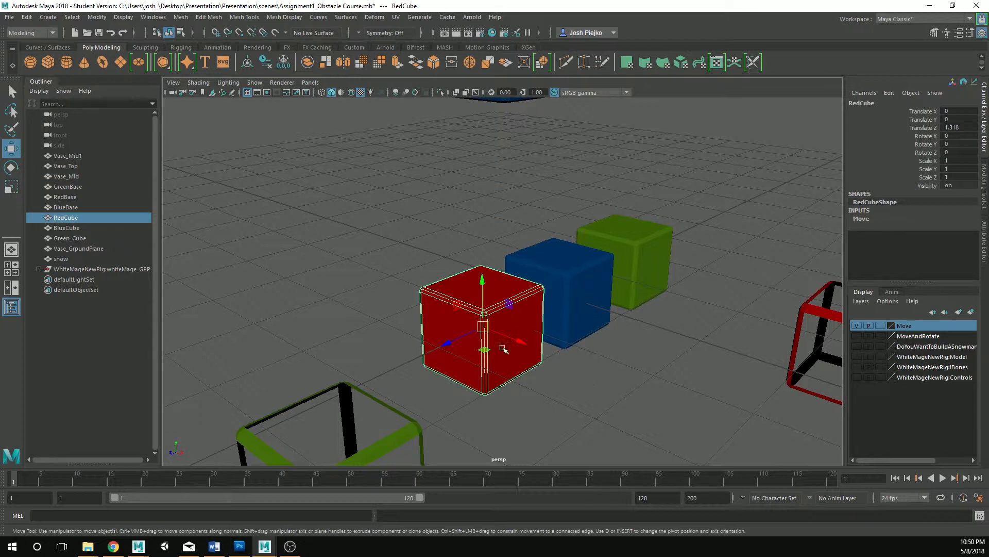
Try moving the red cube freely by the Move tool's centre handle, and undo the move.
left_click_drag(518, 342, 478, 297)
key("ctrl+z")
key("ctrl+z")
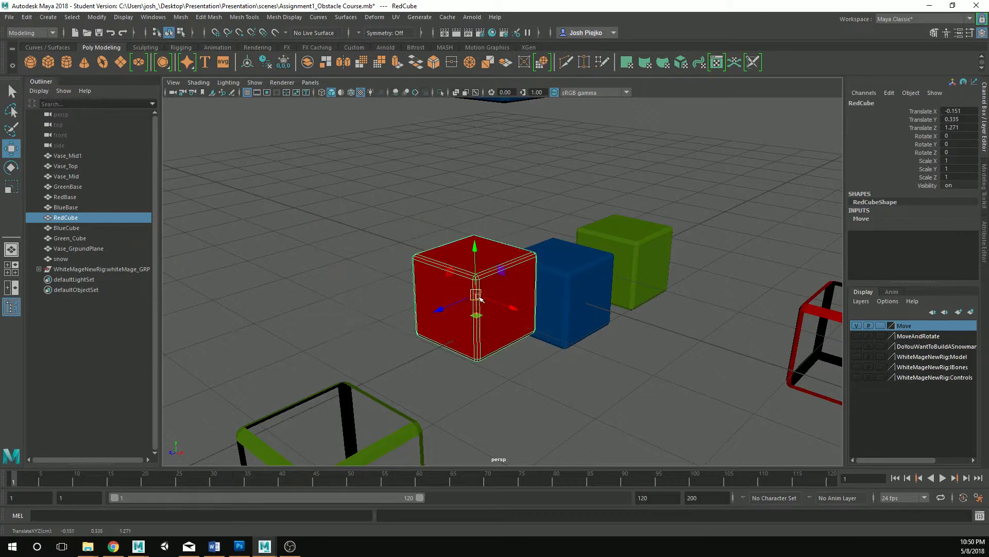
key("ctrl+z")
Examine the red cube and its move axes relative to the red base from several angles, and check the base's position values.
scroll(612, 356, "down", 4)
middle_click_drag(573, 331, 541, 315, "alt")
left_click_drag(541, 315, 572, 338, "alt")
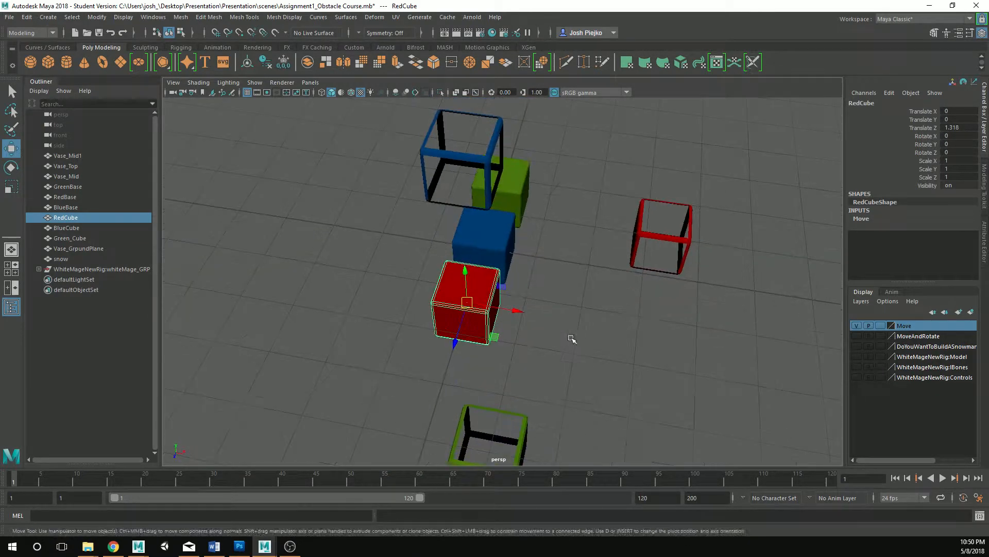
middle_click_drag(572, 338, 572, 316, "alt")
right_click_drag(568, 331, 648, 344, "alt")
middle_click_drag(647, 344, 588, 346, "alt")
right_click_drag(588, 345, 602, 351, "alt")
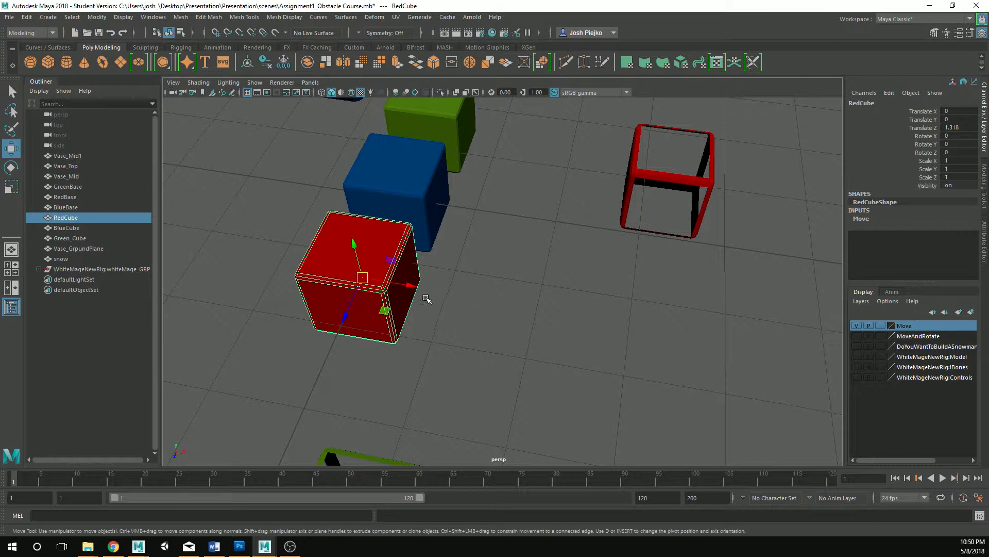
left_click_drag(409, 315, 529, 354, "alt")
left_click_drag(618, 338, 521, 335, "alt")
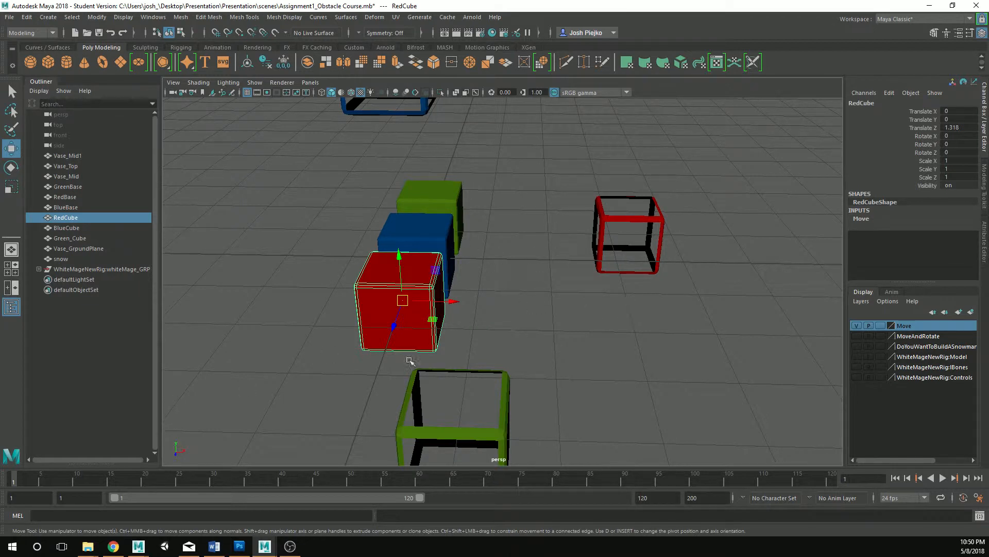
left_click(660, 218)
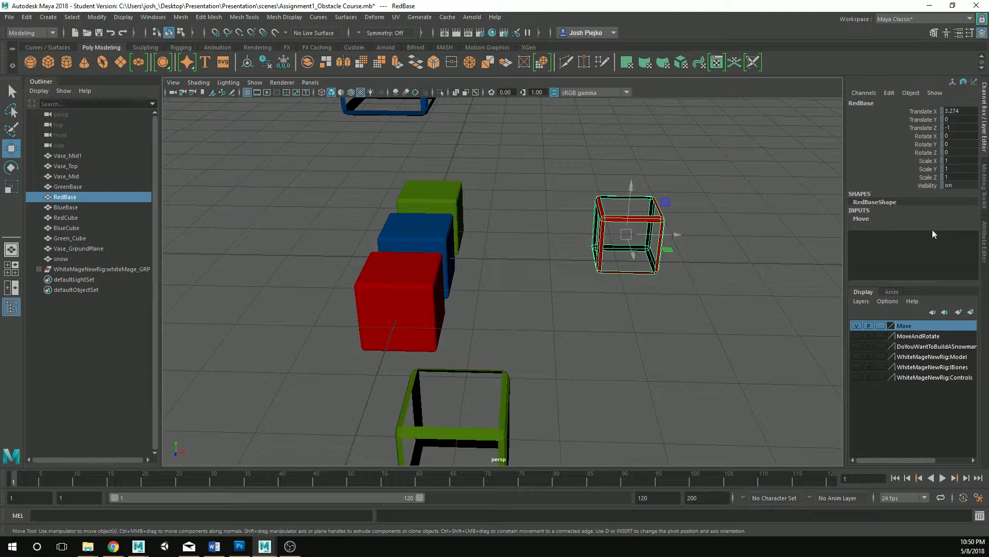
left_click(598, 396)
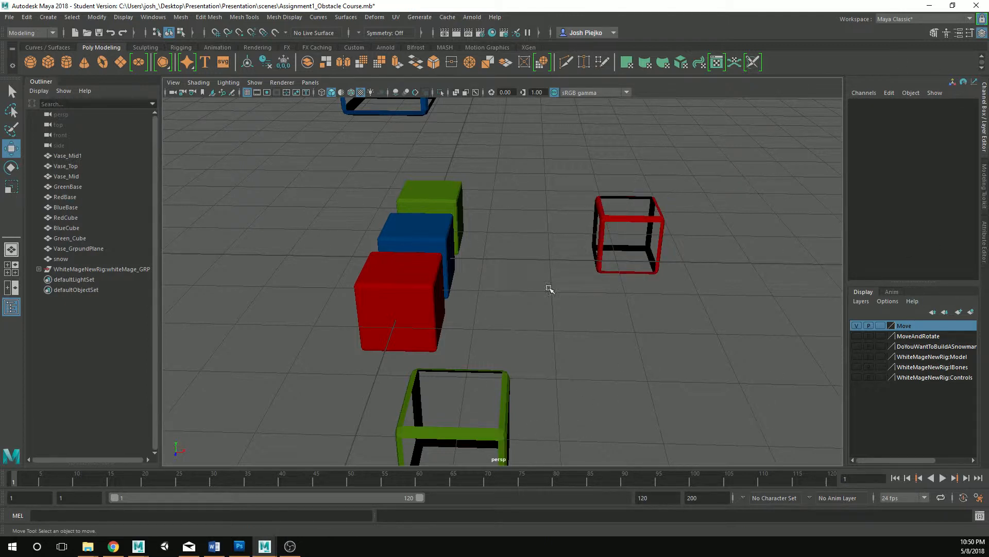
Move the red cube into the red wireframe base, to about 3.292 in Translate X and -0.979 in Translate Z.
left_click(424, 313)
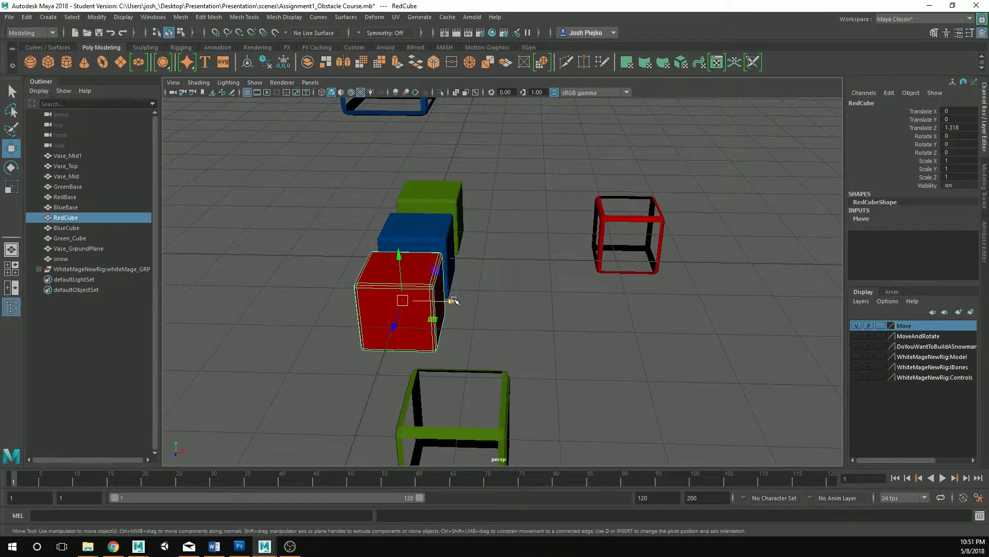
left_click_drag(450, 300, 703, 303)
left_click_drag(707, 309, 448, 201, "alt")
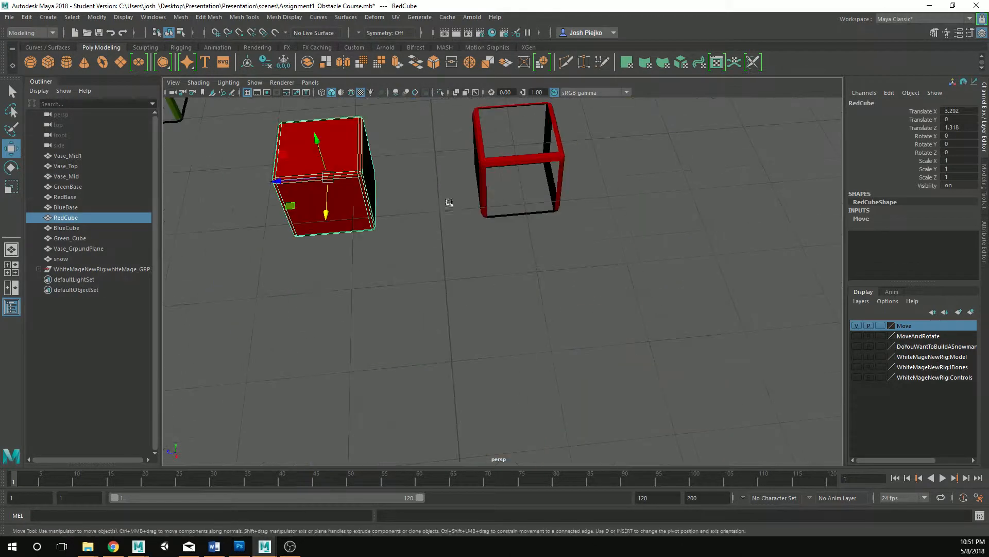
middle_click_drag(328, 181, 362, 239, "alt")
left_click_drag(332, 234, 493, 216)
left_click_drag(405, 242, 503, 236, "alt")
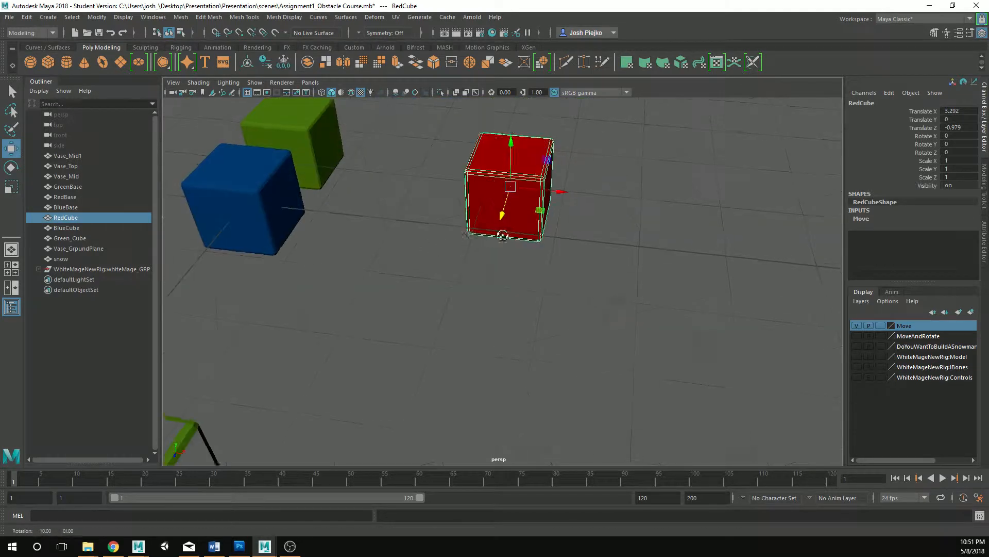
Fine-tune the red cube inside its base to about 3.277, -0.01 and -0.996 in Translate X, Y and Z, and deselect it.
right_click_drag(503, 236, 585, 212, "alt")
middle_click_drag(586, 212, 573, 400, "alt")
right_click_drag(573, 399, 638, 393, "alt")
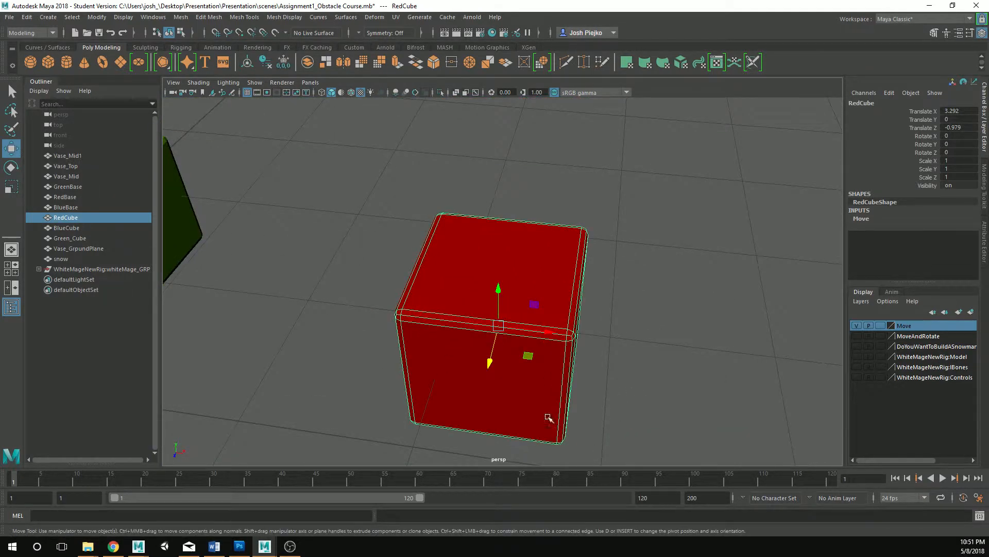
right_click_drag(509, 393, 540, 398, "alt")
left_click_drag(540, 397, 554, 378, "alt")
right_click_drag(555, 378, 587, 375, "alt")
left_click_drag(587, 376, 509, 358, "alt")
middle_click_drag(509, 357, 506, 370, "alt")
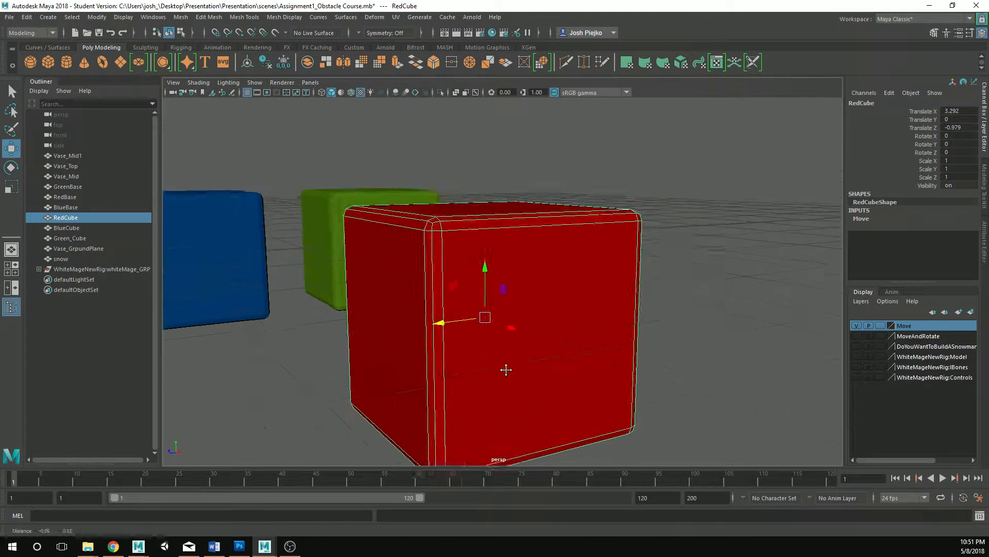
left_click_drag(506, 369, 547, 361, "alt")
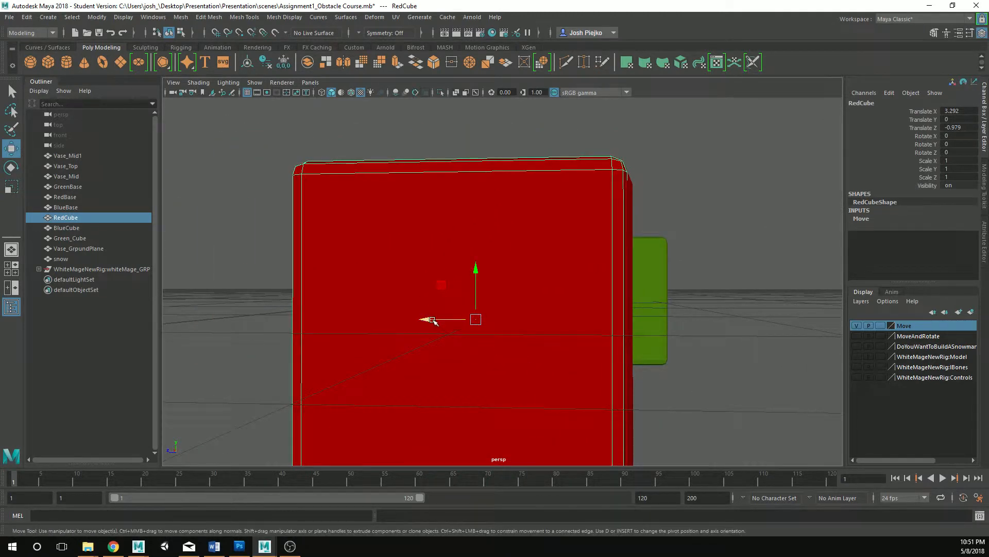
left_click_drag(433, 320, 517, 268)
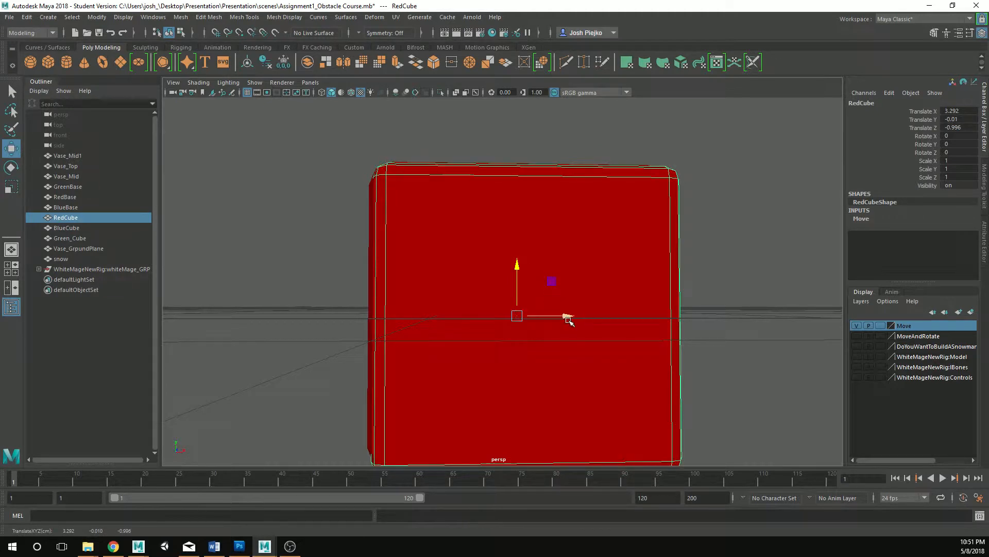
left_click_drag(569, 320, 502, 342)
left_click(647, 395)
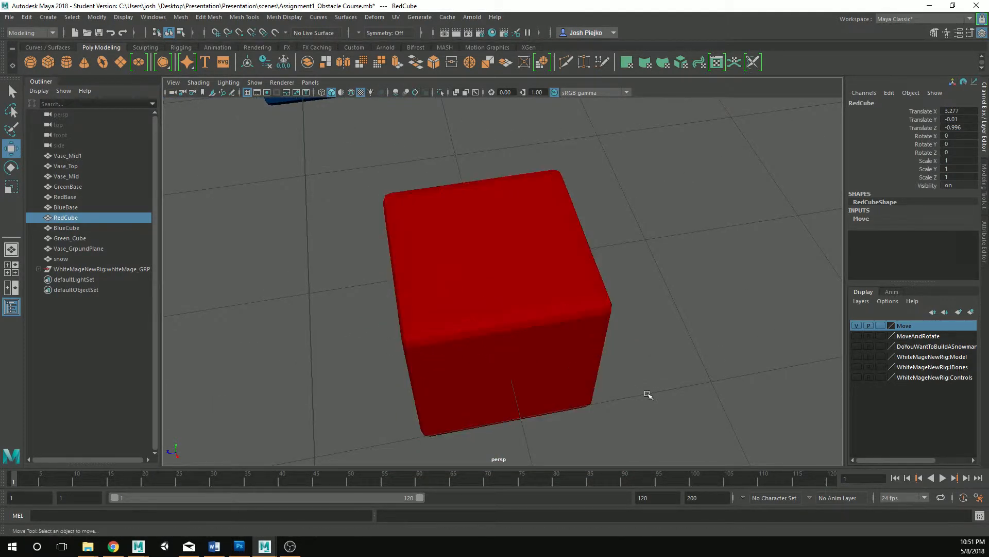
Select the blue cube and raise it to the height of the blue wireframe base, to about 2.996 in Translate Y.
right_click_drag(646, 394, 515, 382, "alt")
left_click_drag(514, 382, 570, 388, "alt")
middle_click_drag(454, 397, 654, 412, "alt")
right_click_drag(655, 412, 486, 347, "alt")
left_click_drag(486, 347, 438, 345, "alt")
right_click_drag(438, 345, 690, 384, "alt")
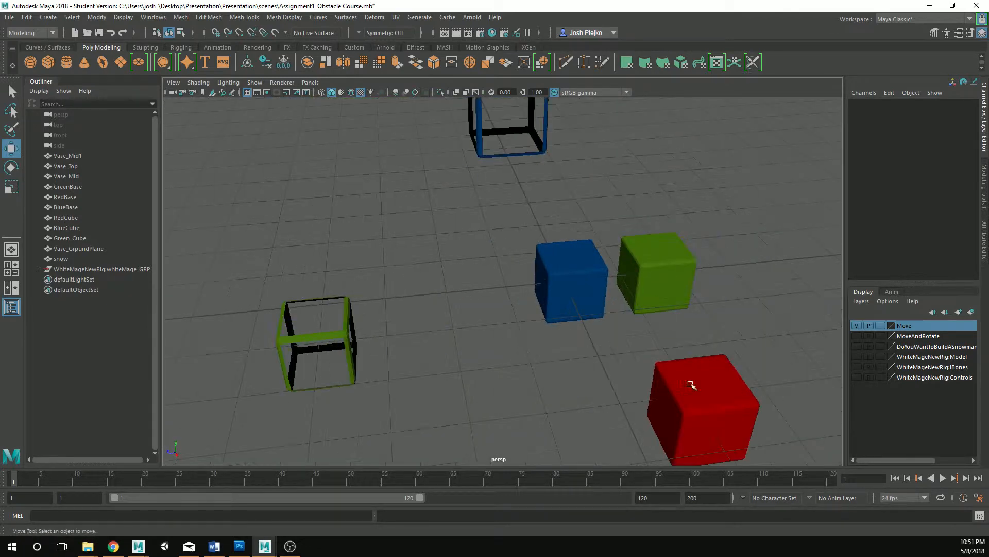
left_click(557, 281)
middle_click_drag(487, 399, 337, 472, "alt")
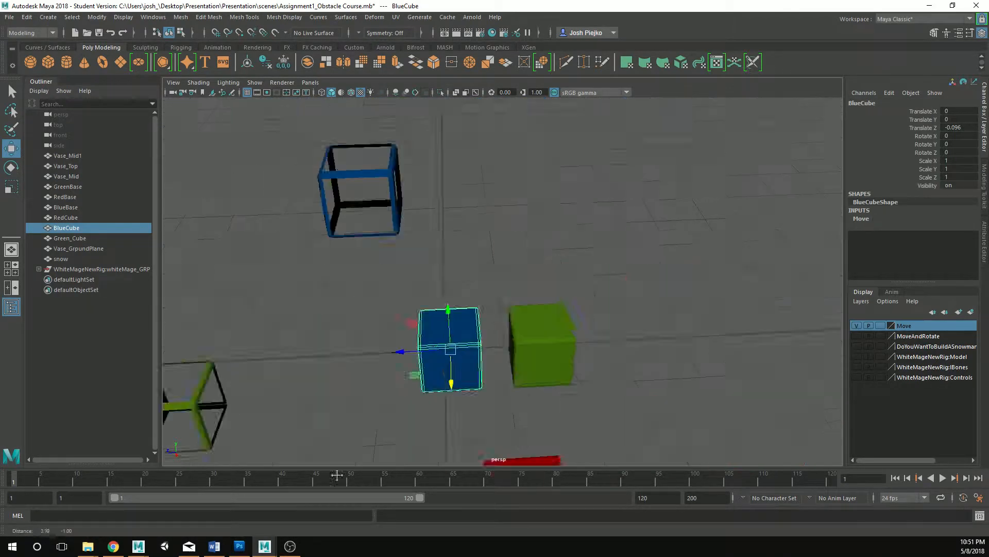
left_click_drag(337, 472, 389, 407, "alt")
left_click_drag(415, 356, 385, 237)
Slide the blue cube into the blue wireframe base, to about 0.989 in Translate Z.
middle_click_drag(385, 237, 575, 239, "alt")
right_click_drag(575, 238, 606, 328, "alt")
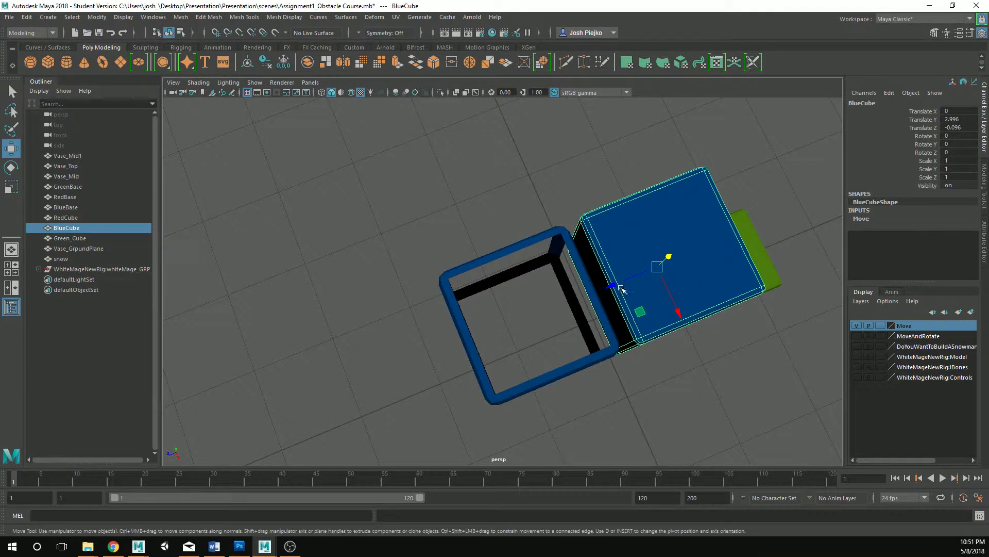
left_click_drag(619, 289, 469, 276)
Nudge the blue cube so it lines up with its base, deselect it and check the fit from close up.
middle_click_drag(469, 277, 516, 379, "alt")
right_click_drag(515, 379, 636, 366, "alt")
middle_click_drag(636, 367, 620, 376, "alt")
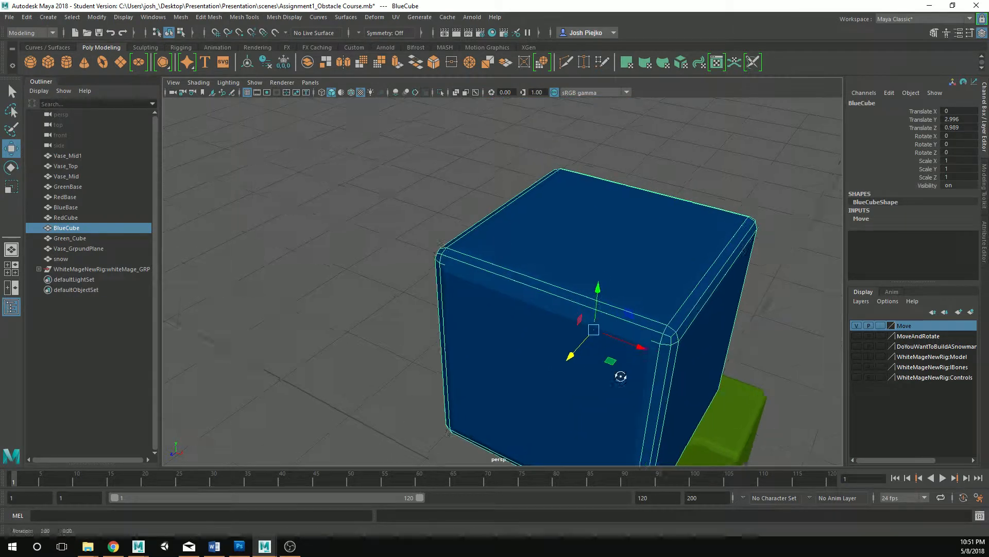
left_click_drag(620, 375, 525, 355, "alt")
middle_click_drag(526, 356, 582, 365, "alt")
right_click_drag(583, 365, 593, 365, "alt")
left_click_drag(483, 360, 477, 358)
right_click_drag(477, 358, 552, 371, "alt")
left_click_drag(552, 371, 541, 364, "alt")
left_click(599, 403)
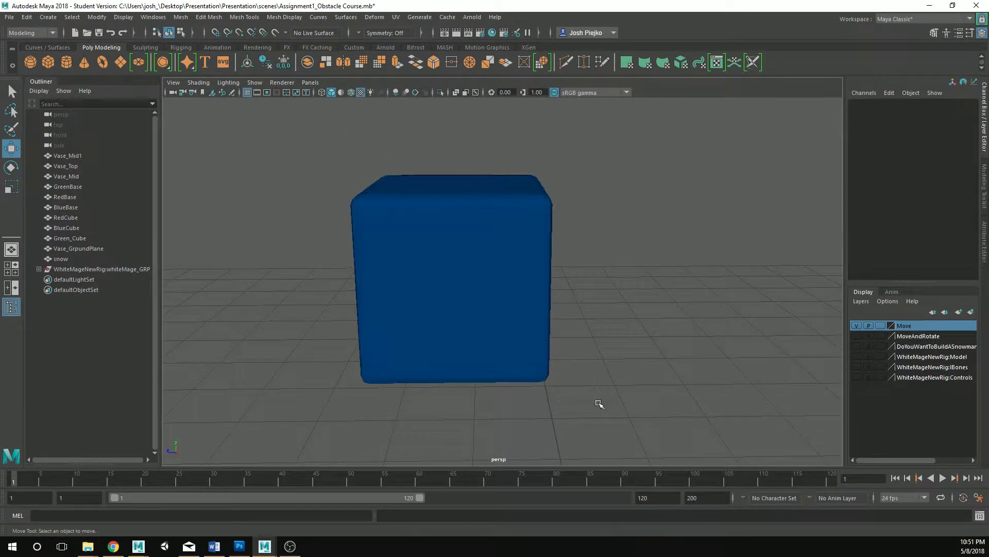
mouse_move(600, 403)
left_mouse_down("alt")
mouse_move(517, 400)
mouse_move(600, 390)
left_mouse_up("alt")
left_click(541, 360)
Select the green cube and move it level with the green wireframe base, to about 4.014 in Translate Z.
right_click_drag(685, 342, 576, 384, "alt")
middle_click_drag(576, 384, 603, 263, "alt")
left_click_drag(603, 263, 669, 289, "alt")
right_click_drag(669, 289, 592, 351, "alt")
left_click(711, 243)
left_click(666, 280)
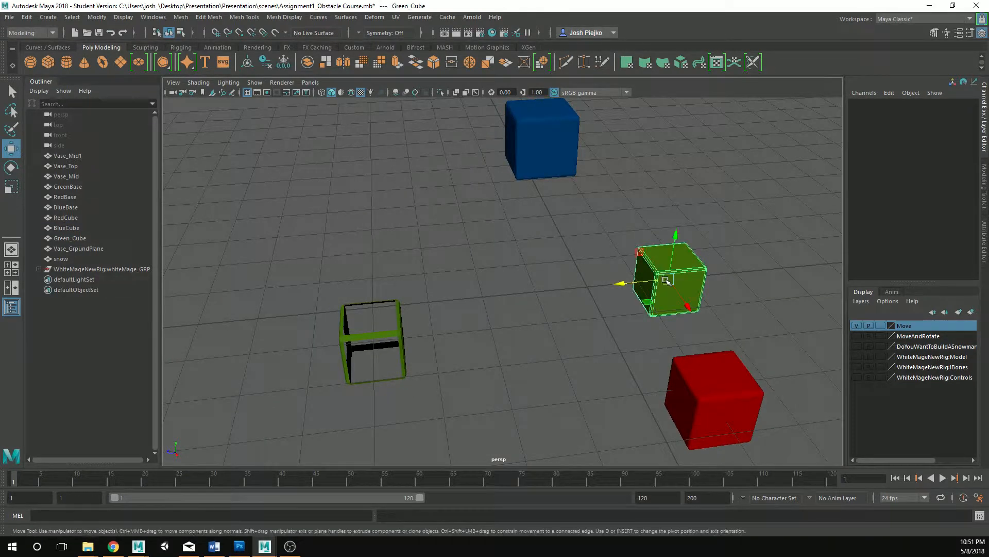
left_click_drag(628, 284, 329, 367)
Slide the green cube sideways into the green wireframe base, to about 0.997 in Translate X.
middle_click_drag(329, 367, 464, 204, "alt")
left_click_drag(464, 203, 644, 245, "alt")
middle_click_drag(645, 245, 598, 371, "alt")
scroll(541, 335, "up", 2)
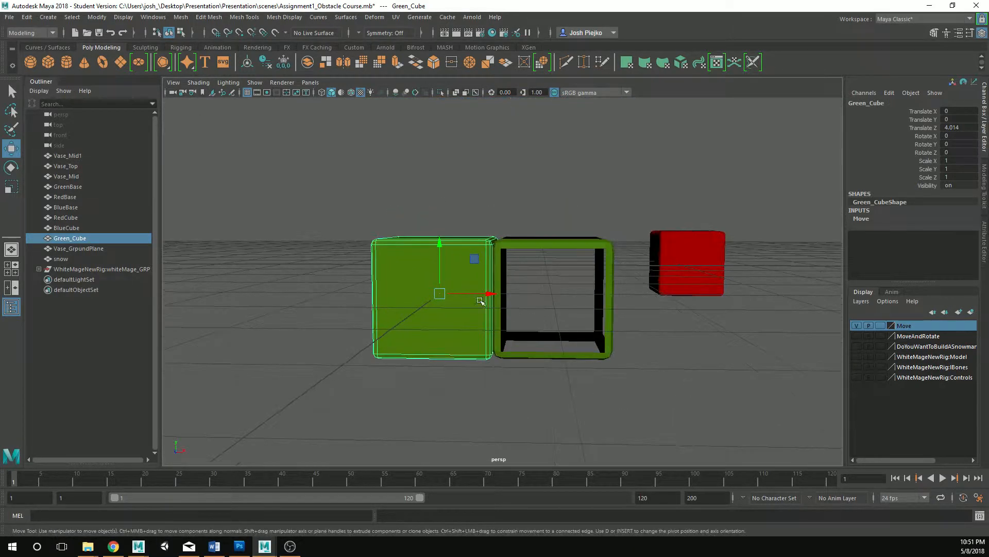
left_click_drag(480, 300, 600, 301)
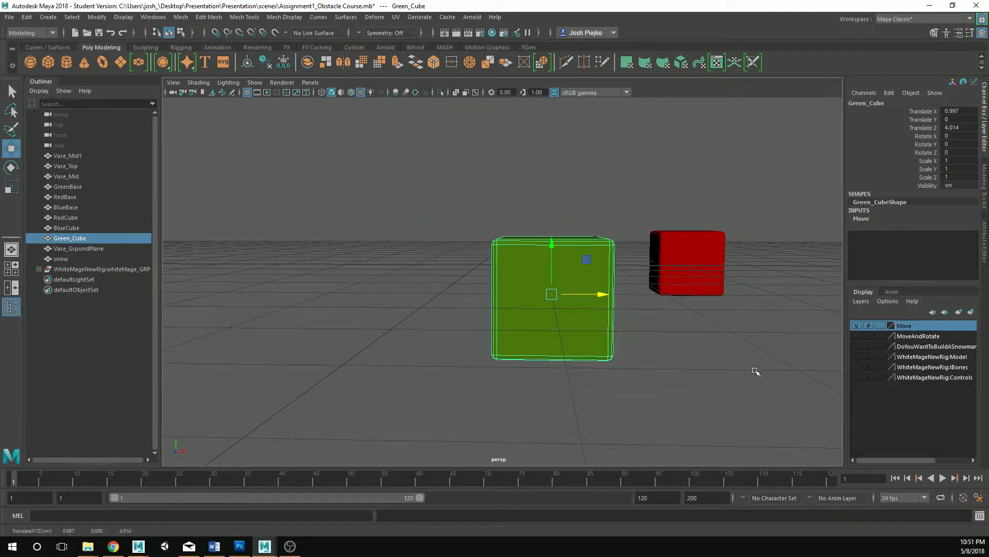
Adjust the green cube inside its base to about 3.99 in Translate Z, and deselect it.
left_click_drag(756, 372, 485, 395, "alt")
left_click(388, 375)
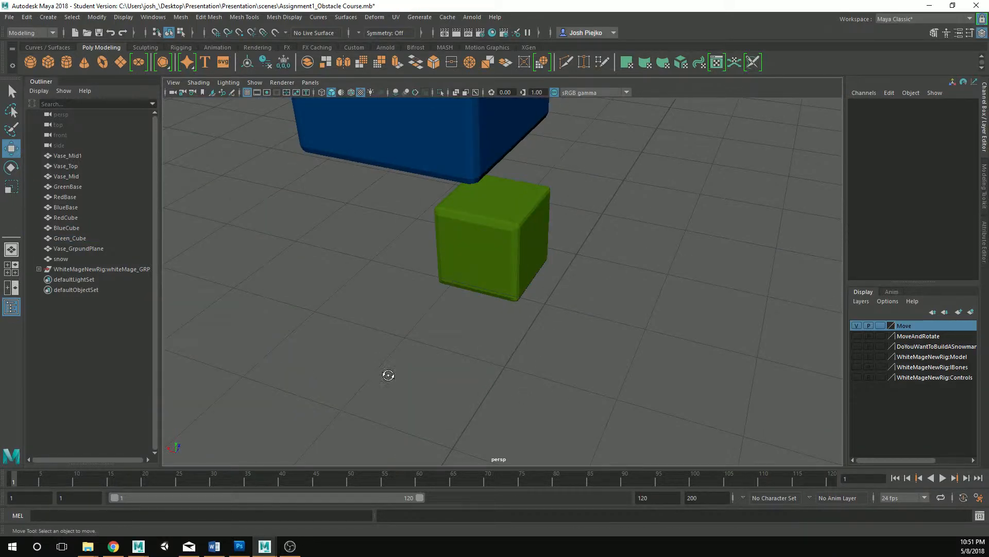
left_click_drag(389, 375, 568, 390, "alt")
left_click(415, 371)
scroll(479, 389, "up", 4)
middle_click_drag(510, 400, 652, 305, "alt")
scroll(508, 405, "up", 3)
mouse_move(480, 256)
left_mouse_down()
mouse_move(489, 256)
mouse_move(461, 254)
left_mouse_up()
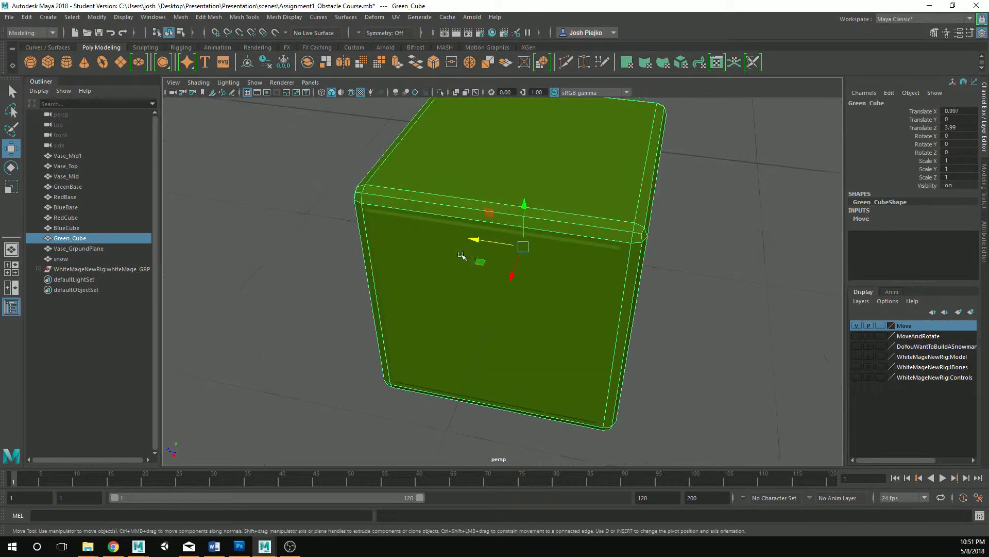
left_click(718, 330)
Switch the viewport to wireframe shading to compare the edges of the green cube and its base.
middle_click_drag(660, 385, 649, 422, "alt")
left_click_drag(649, 422, 603, 383, "alt")
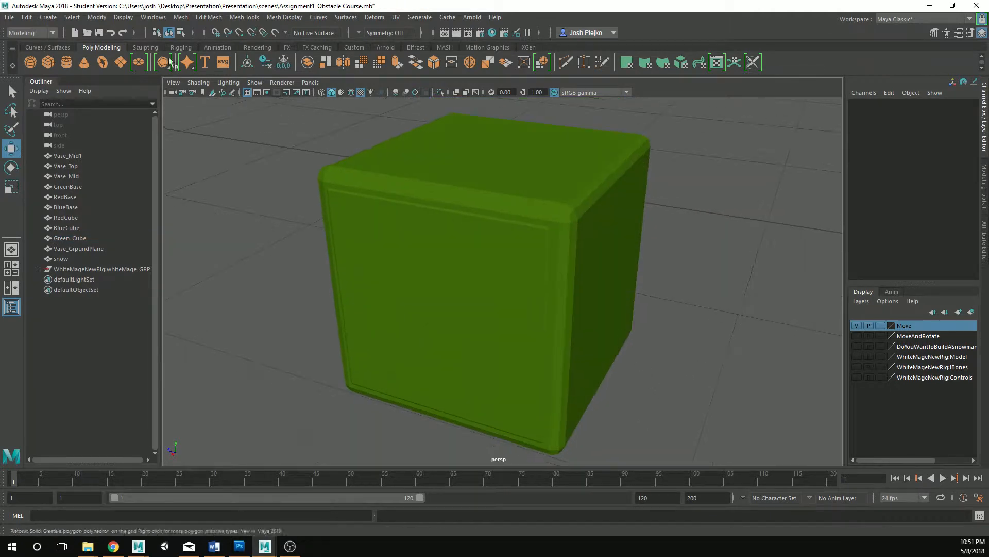
left_click(200, 83)
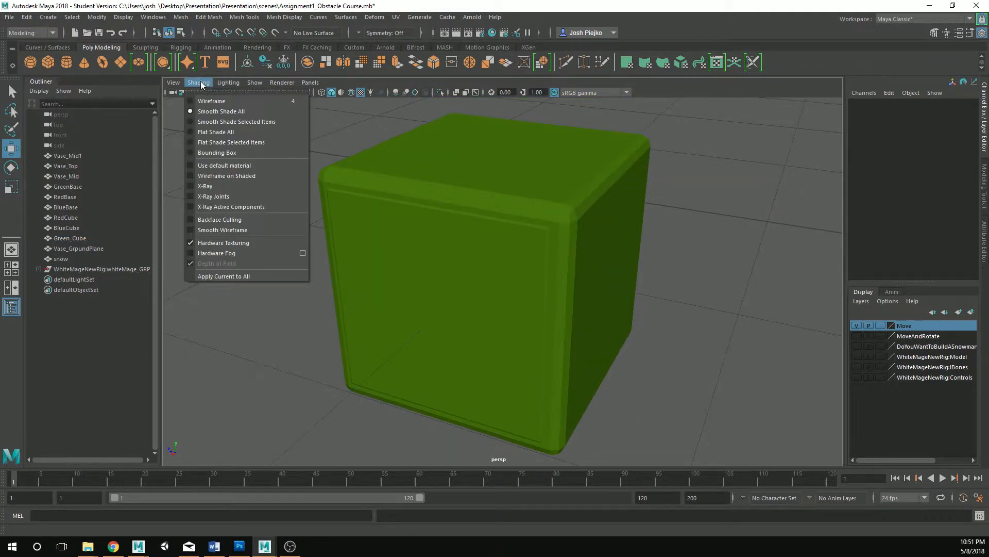
left_click(217, 104)
left_click_drag(563, 269, 589, 274, "alt")
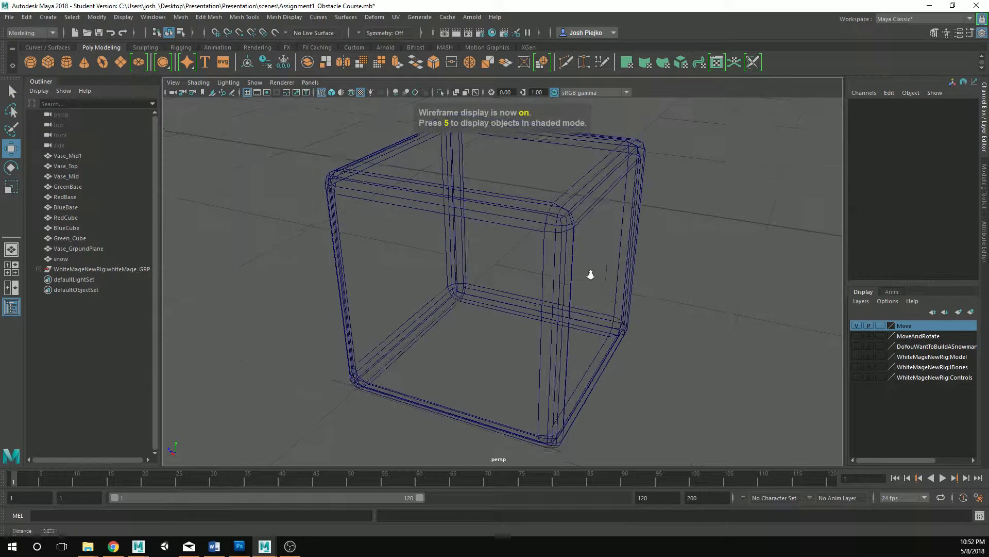
mouse_move(590, 274)
right_mouse_down("alt")
mouse_move(564, 261)
mouse_move(608, 291)
right_mouse_up("alt")
Check the green base's position values and align the green cube with it, to about 4.001 in Translate Z.
left_click(564, 261)
left_click_drag(608, 291, 612, 268, "alt")
left_click_drag(583, 212, 586, 213, "alt")
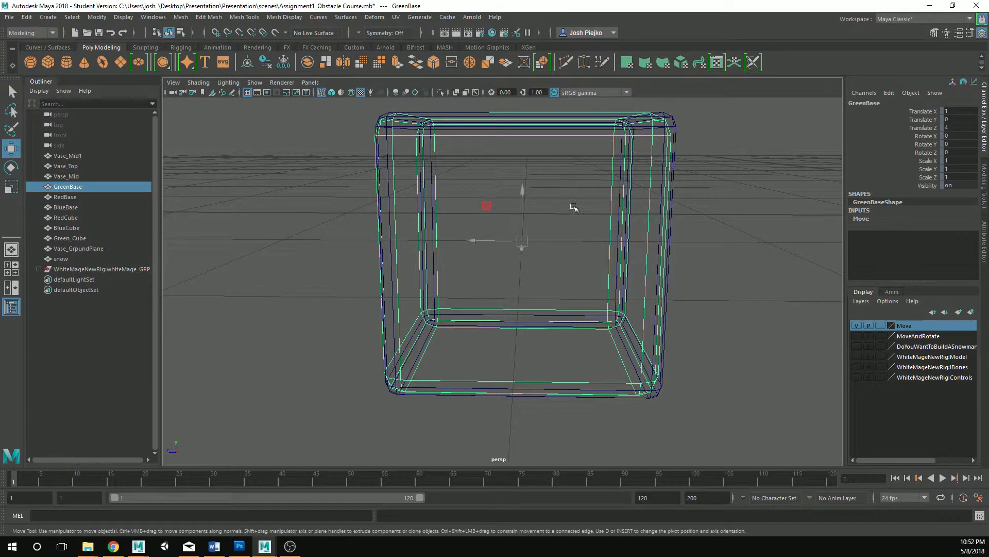
left_click(670, 116)
left_click_drag(474, 241, 472, 240)
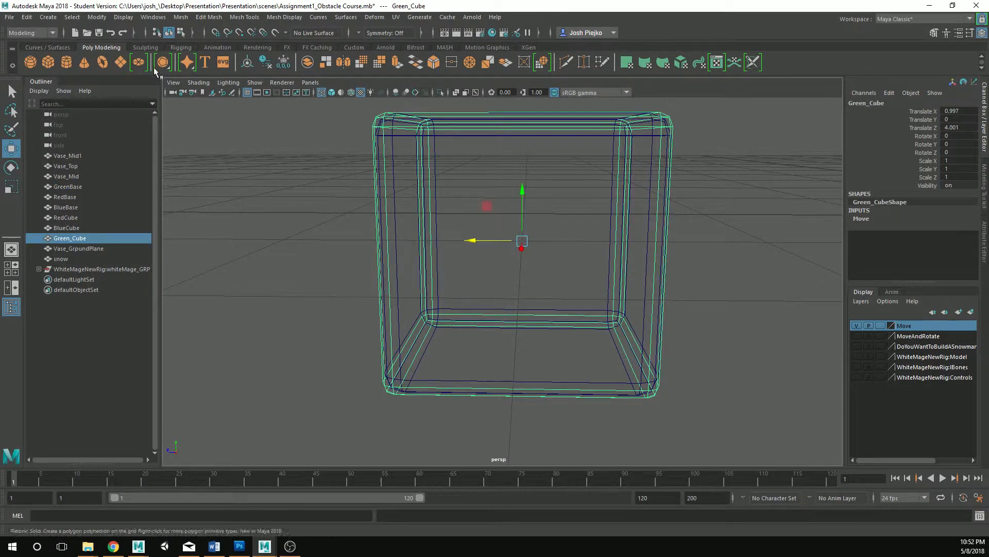
Return the viewport to Smooth Shade All, deselect the green cube and frame all three cubes in the view.
left_click(174, 82)
left_click(232, 109)
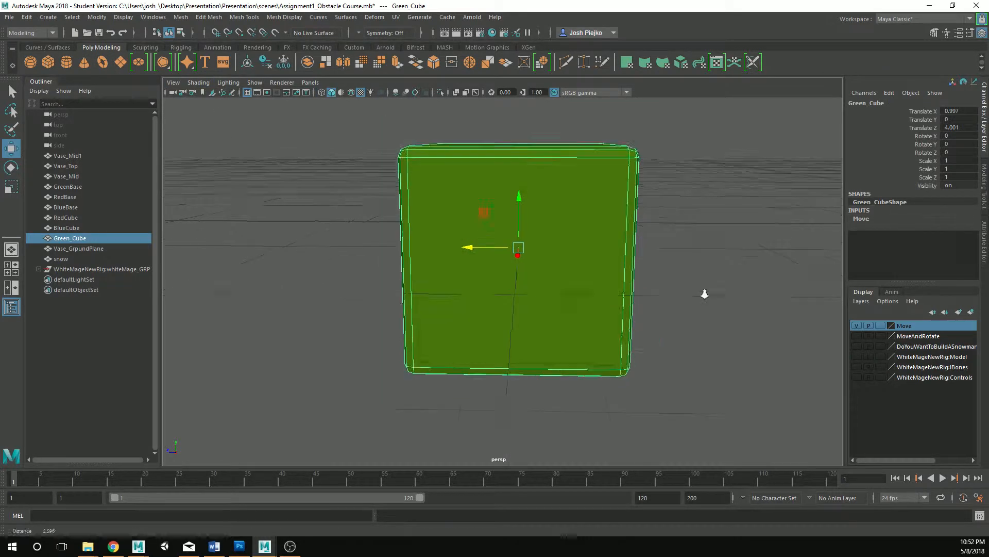
left_click(675, 399)
middle_click_drag(676, 247, 535, 397, "alt")
right_click_drag(535, 398, 502, 321, "alt")
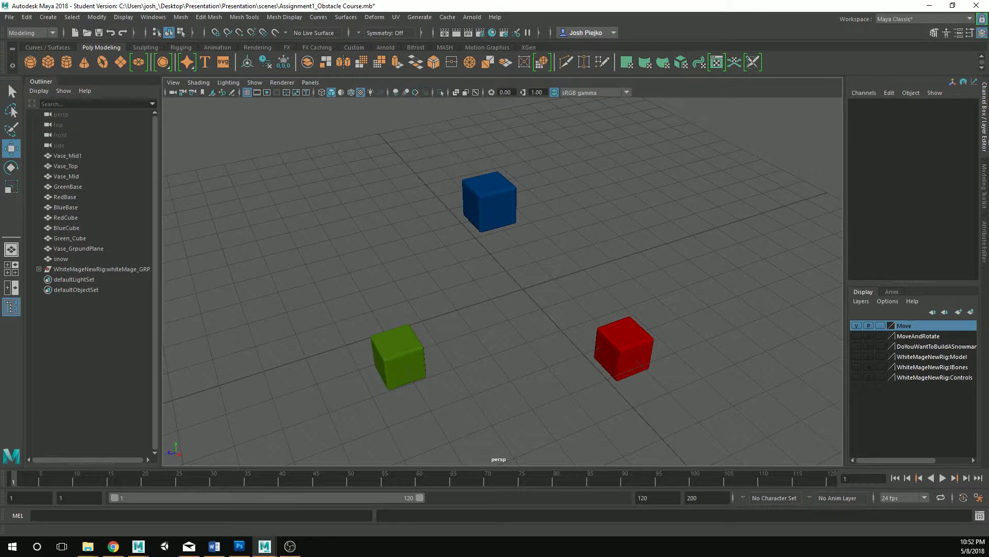
Hide the Move display layer and show the MoveAndRotate layer.
left_click(857, 325)
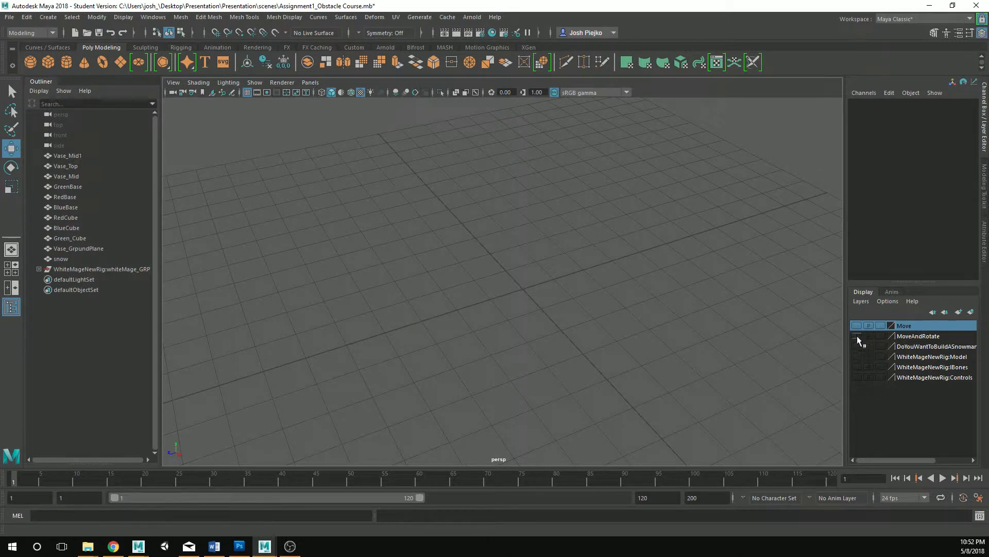
left_click(857, 336)
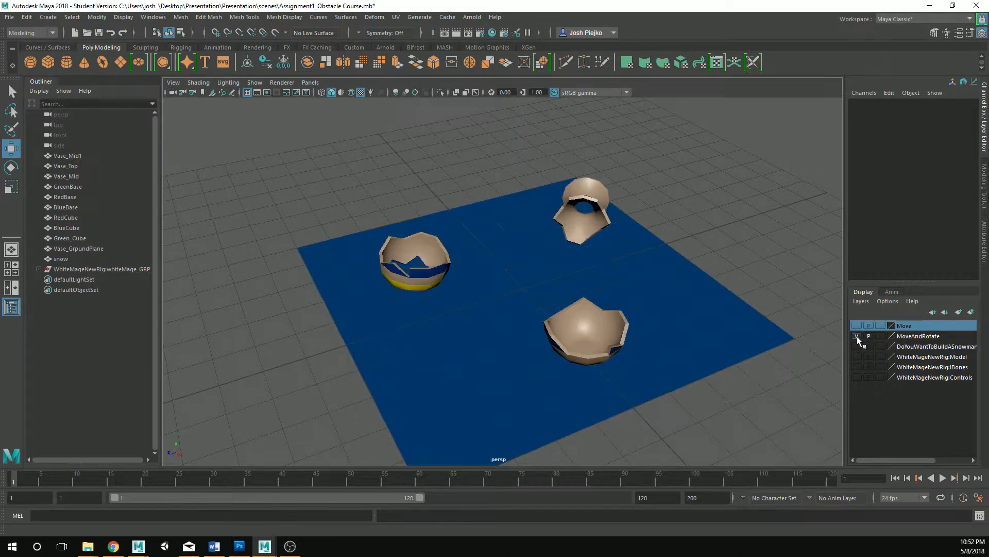